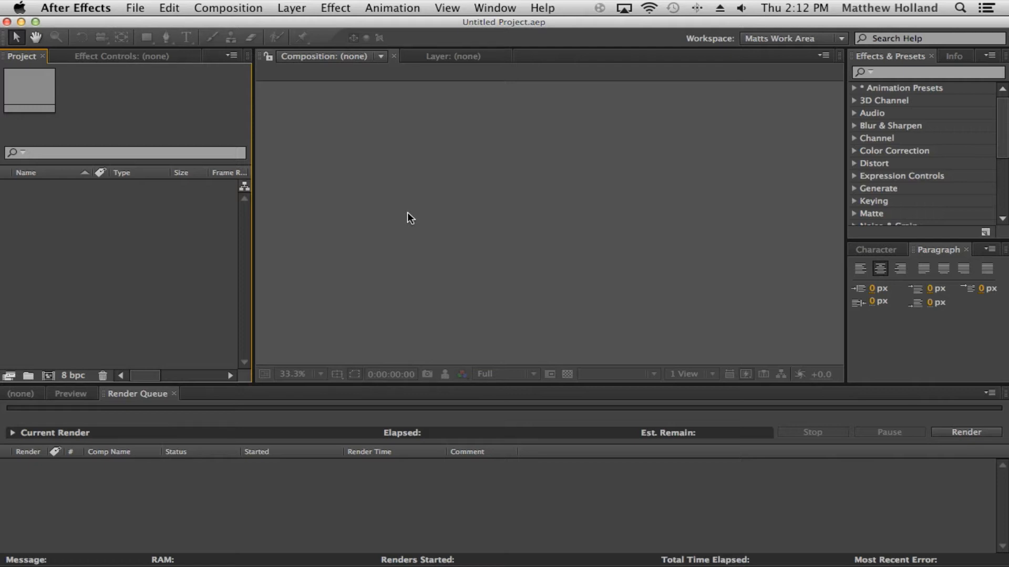
# Step: Switch the workspace to Standard
pyautogui.click(625, 163)
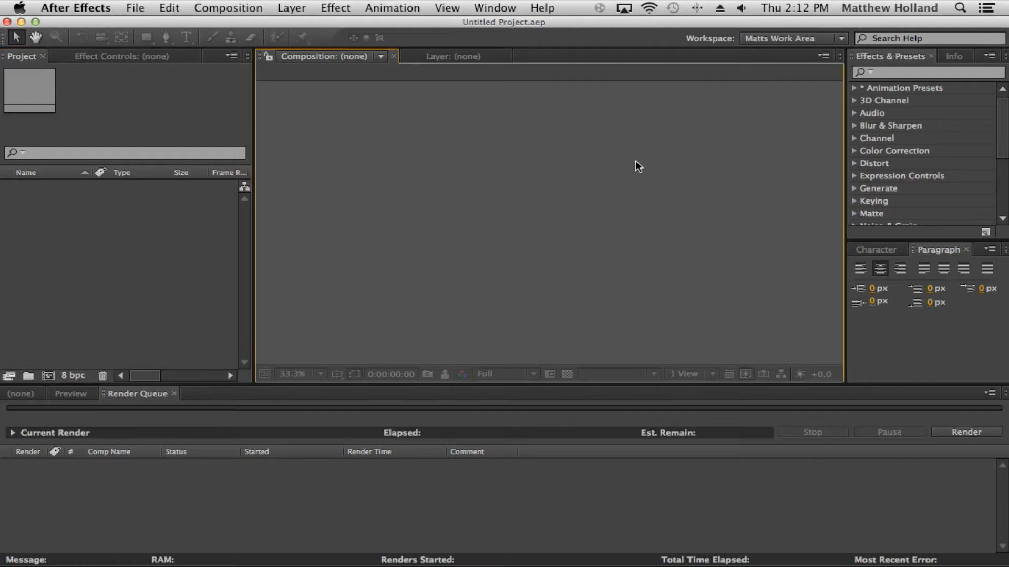
pyautogui.click(841, 39)
pyautogui.click(832, 153)
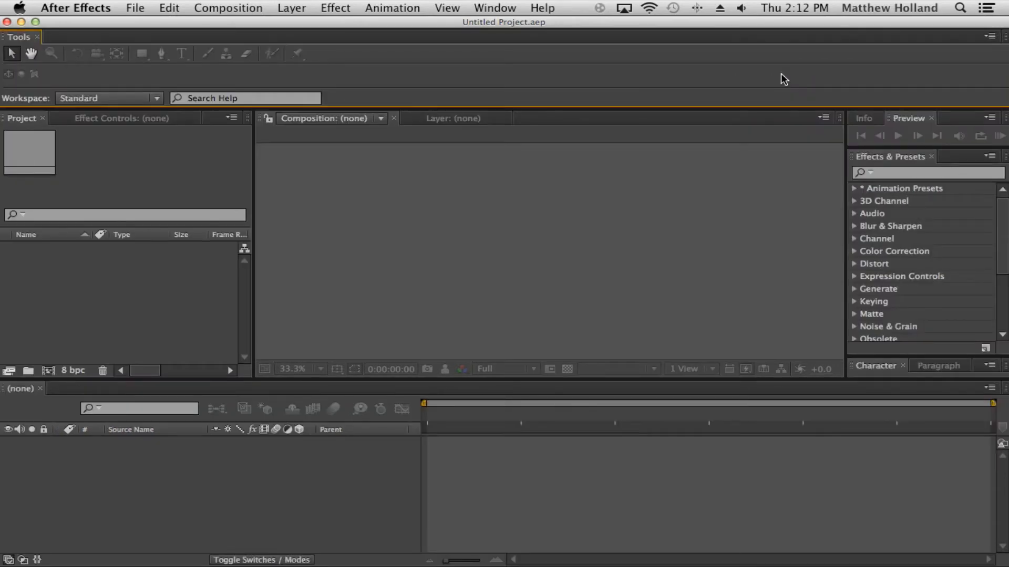
# Step: Dock the Preview panel into the lower panel group of the Standard workspace
pyautogui.moveTo(419, 109); pyautogui.dragTo(440, 101)
pyautogui.click(449, 156)
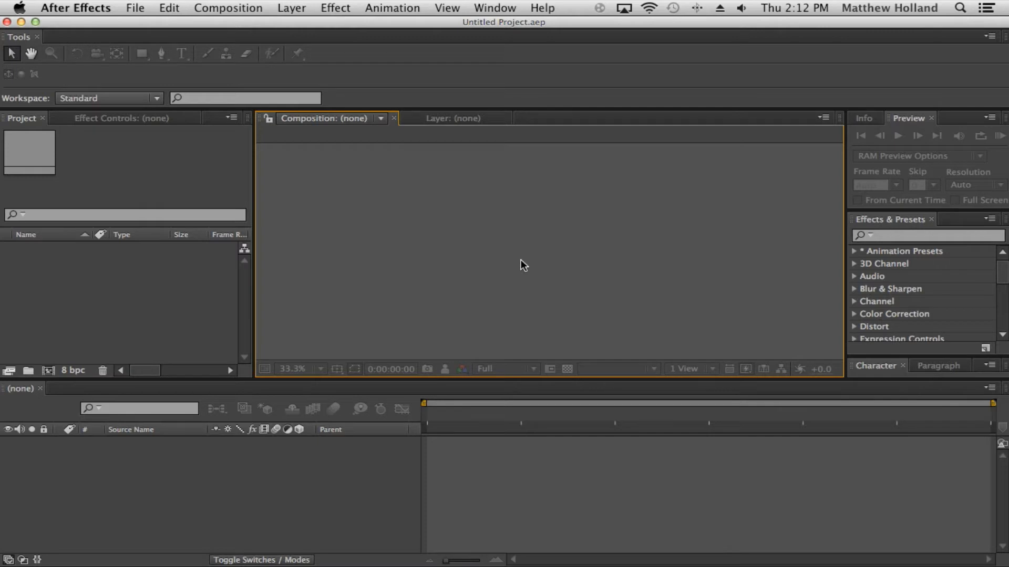
pyautogui.moveTo(900, 118); pyautogui.dragTo(73, 394)
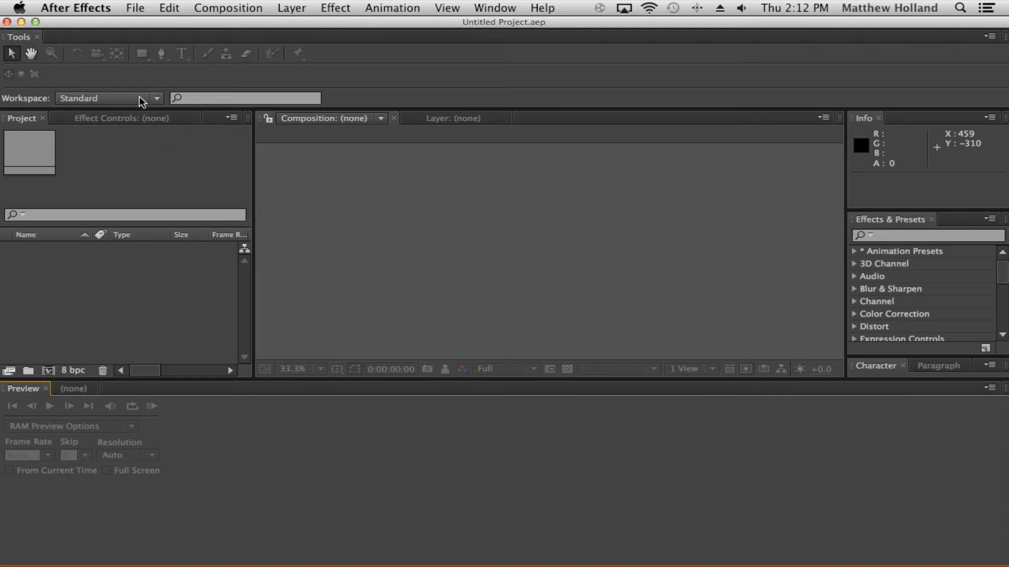
pyautogui.moveTo(744, 108); pyautogui.dragTo(749, 63)
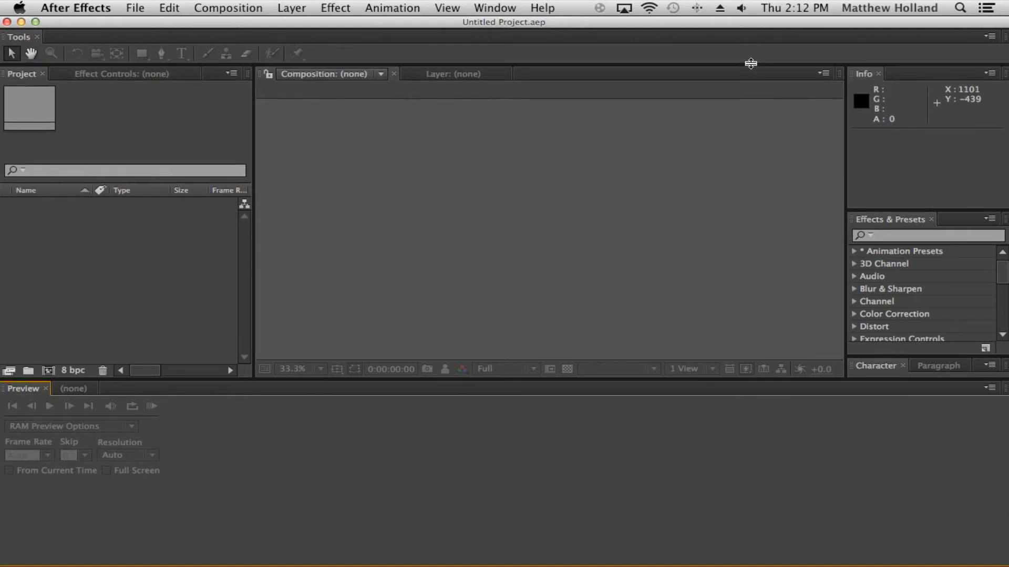
# Step: Close the Info panel and resize the Effects & Presets, Character and tool panel areas
pyautogui.click(878, 74)
pyautogui.moveTo(932, 357); pyautogui.dragTo(940, 199)
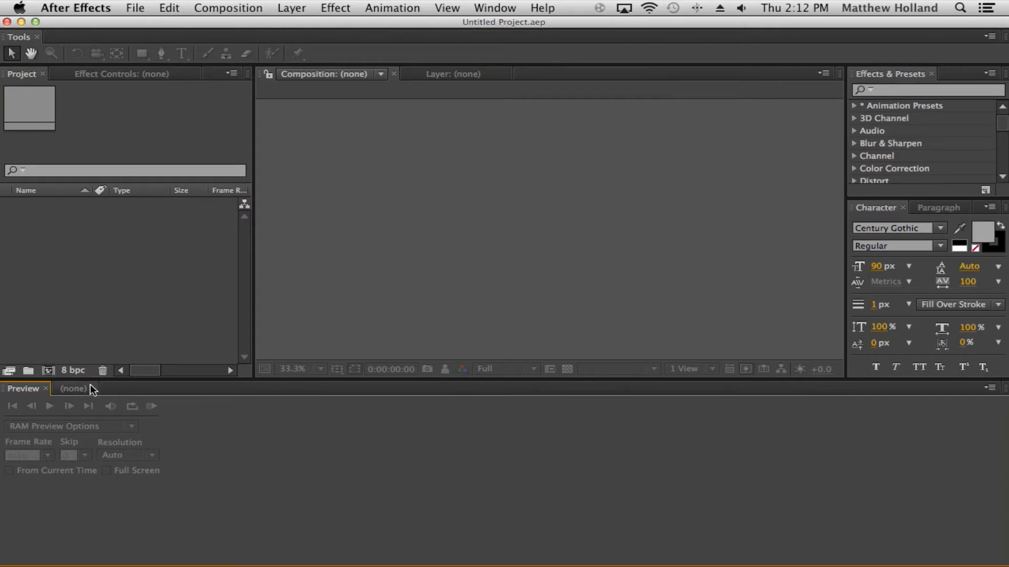
pyautogui.click(74, 389)
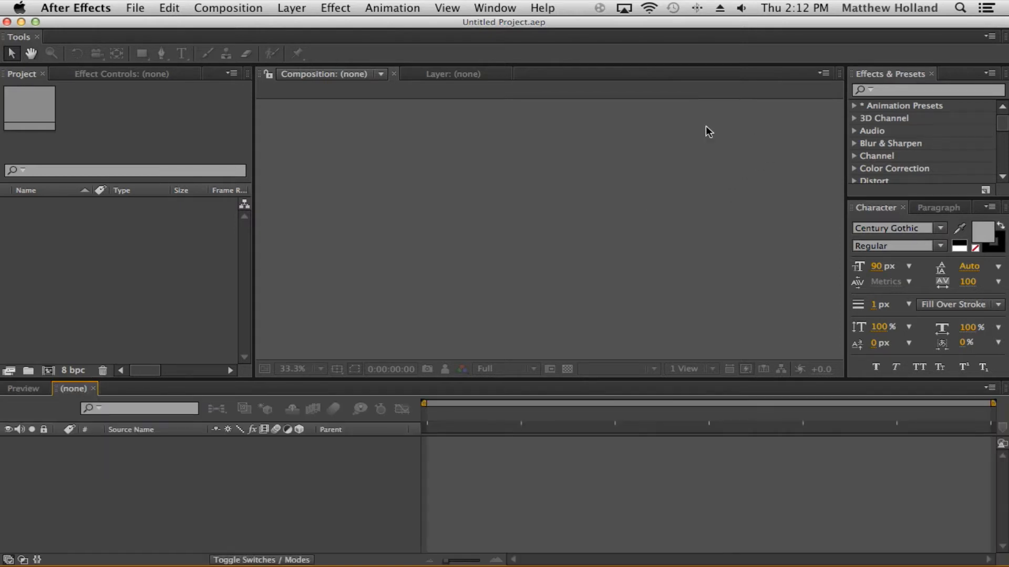
pyautogui.moveTo(344, 64); pyautogui.dragTo(345, 104)
# Step: Switch the workspace to Matts Work Area
pyautogui.click(156, 98)
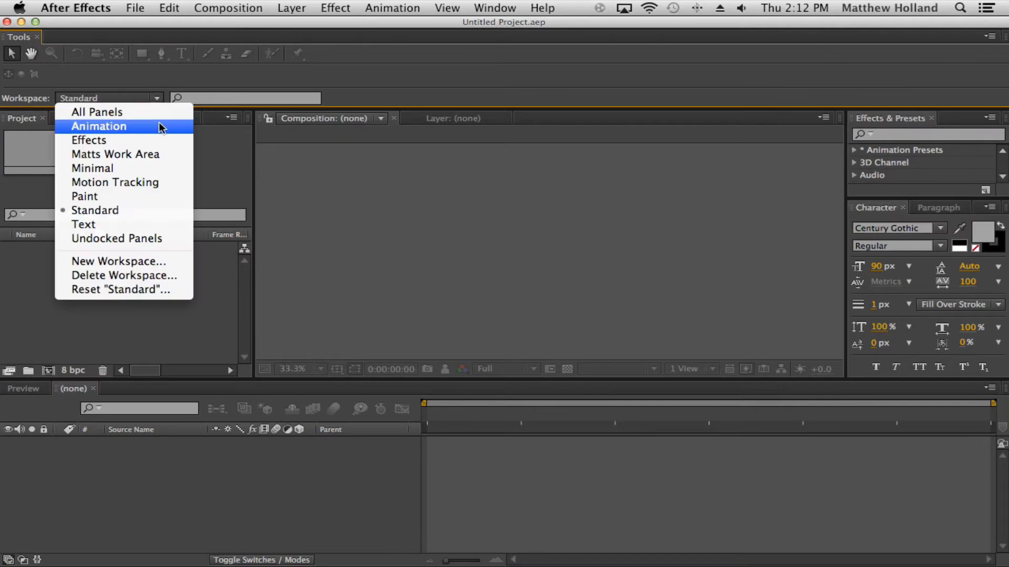
pyautogui.click(152, 98)
pyautogui.click(121, 99)
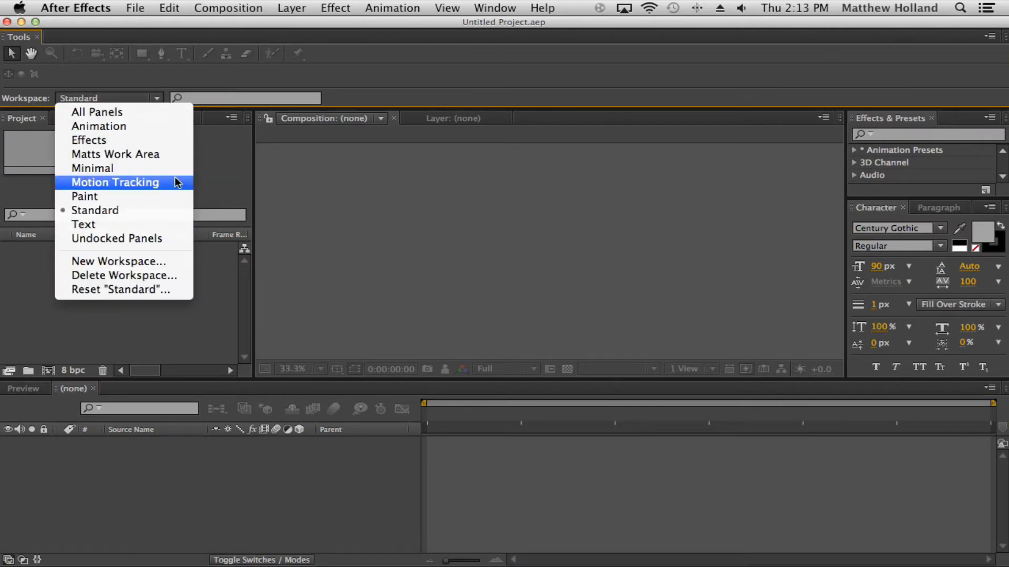
pyautogui.click(174, 155)
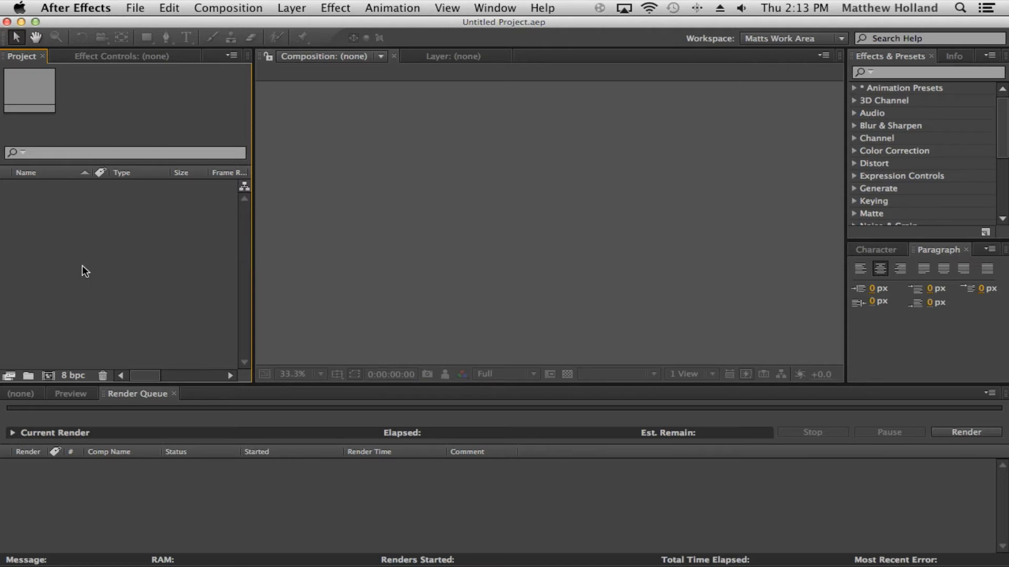
# Step: Activate the Composition, Render Queue and Project panels in turn to compare their highlighted frames
pyautogui.click(403, 135)
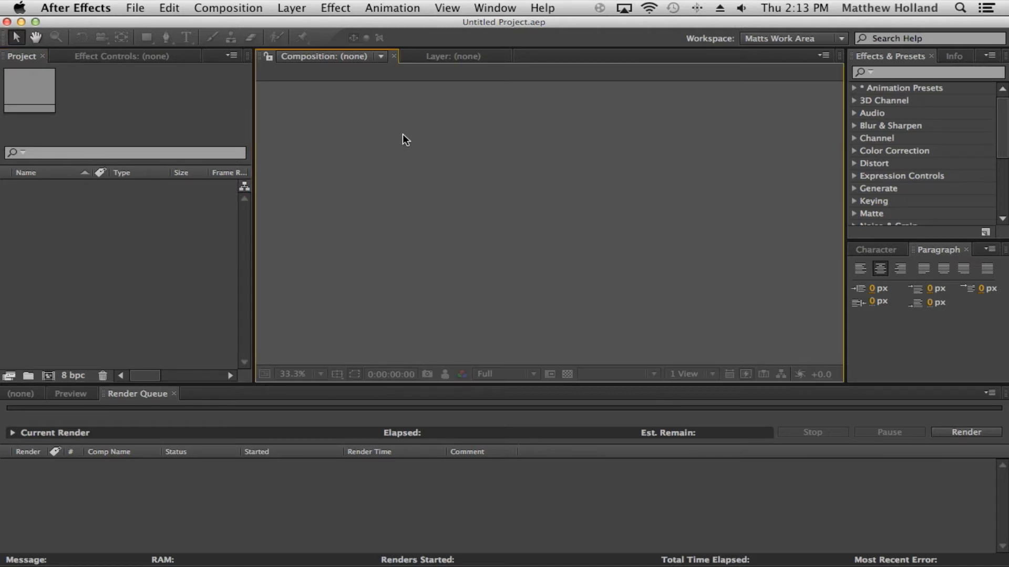
pyautogui.click(470, 508)
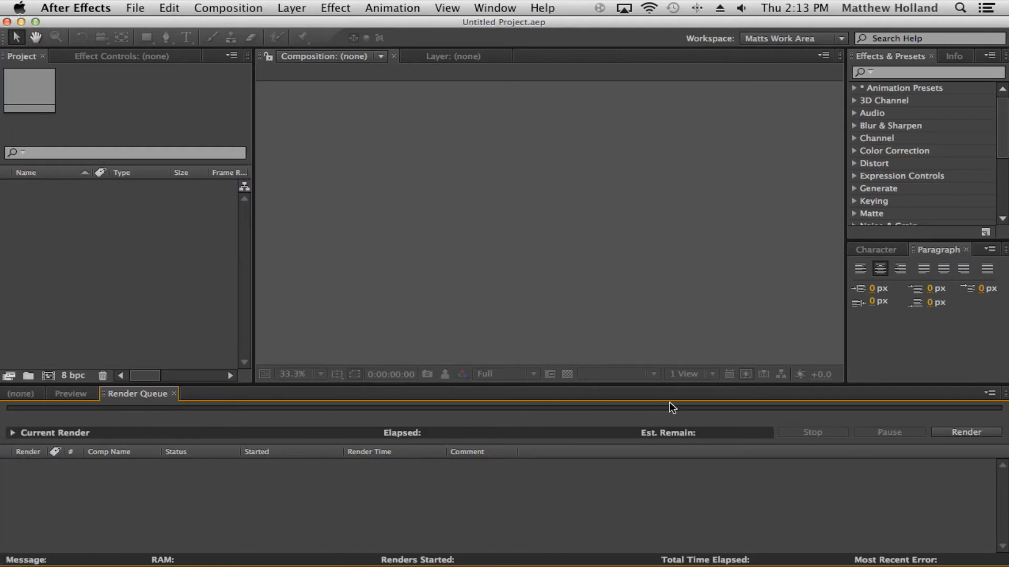
pyautogui.click(193, 247)
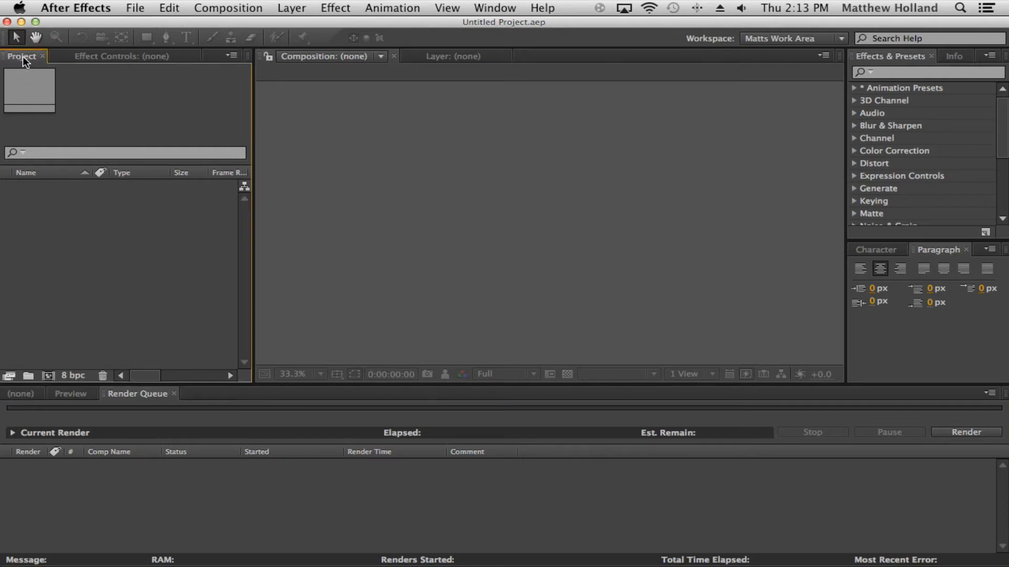
pyautogui.moveTo(22, 58); pyautogui.dragTo(336, 149)
pyautogui.moveTo(566, 126); pyautogui.dragTo(878, 45)
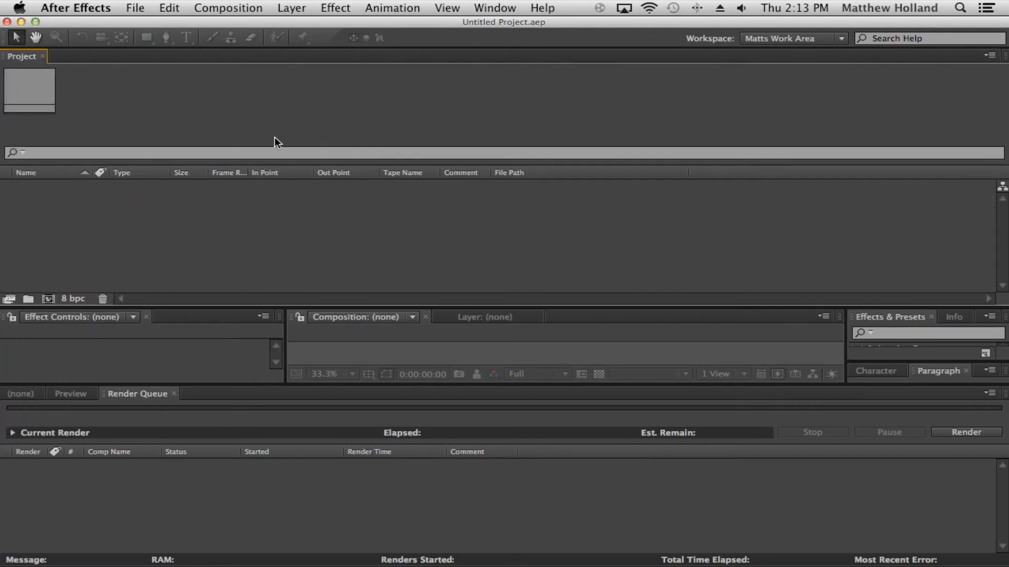
pyautogui.moveTo(32, 57); pyautogui.dragTo(209, 395)
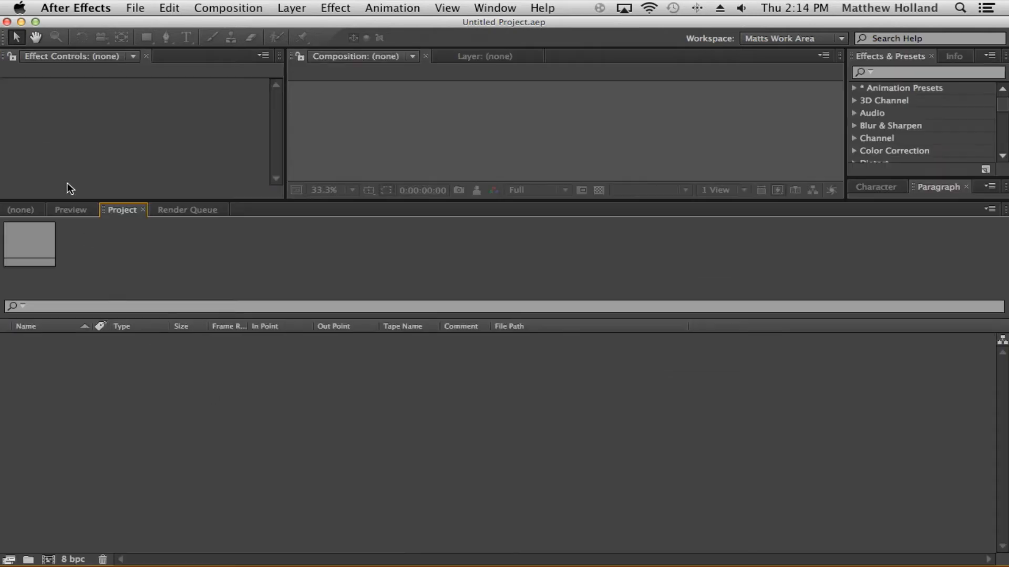
pyautogui.moveTo(278, 200); pyautogui.dragTo(349, 370)
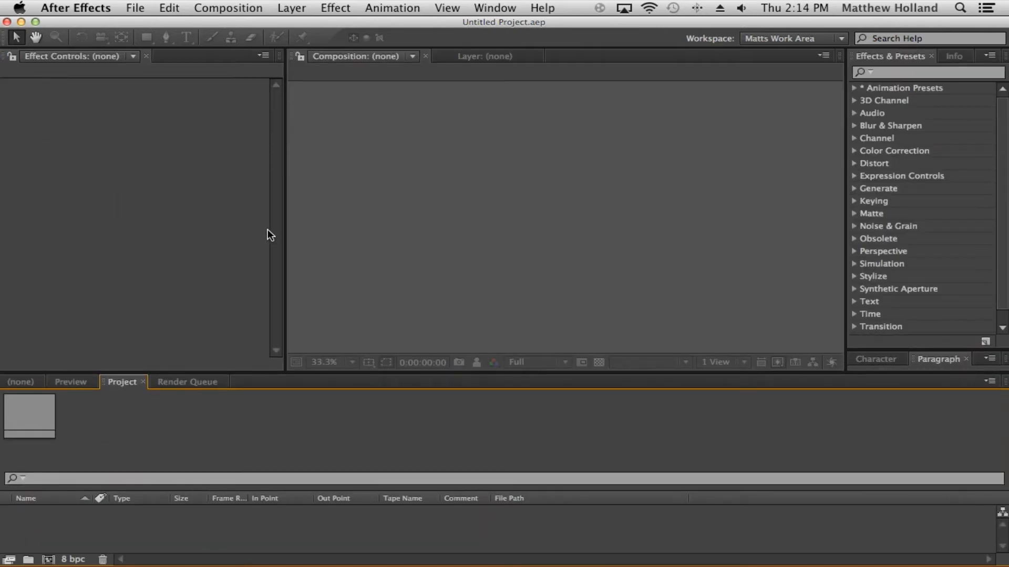
# Step: Reset the Matts Work Area workspace to its saved layout
pyautogui.click(838, 39)
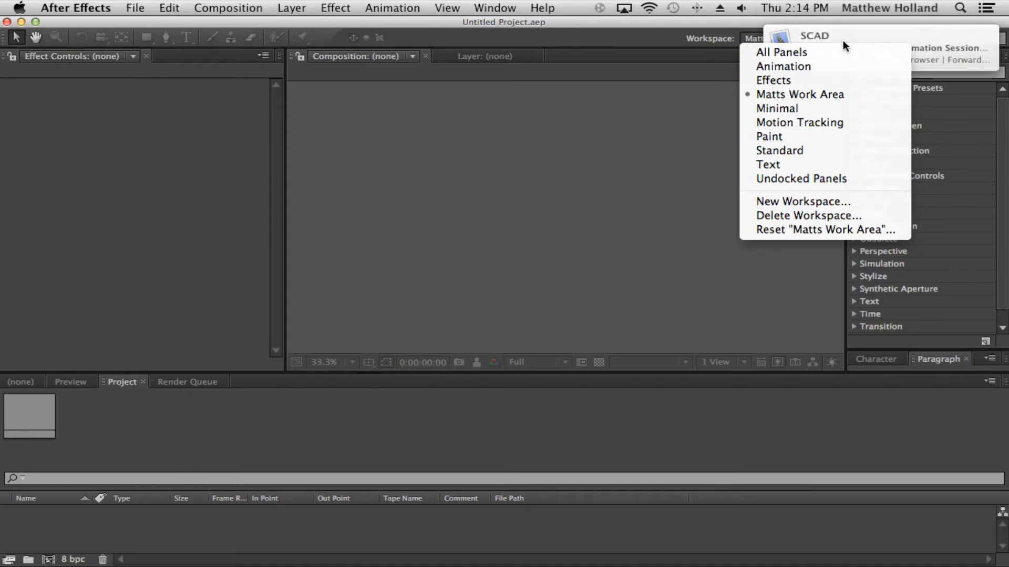
pyautogui.click(753, 39)
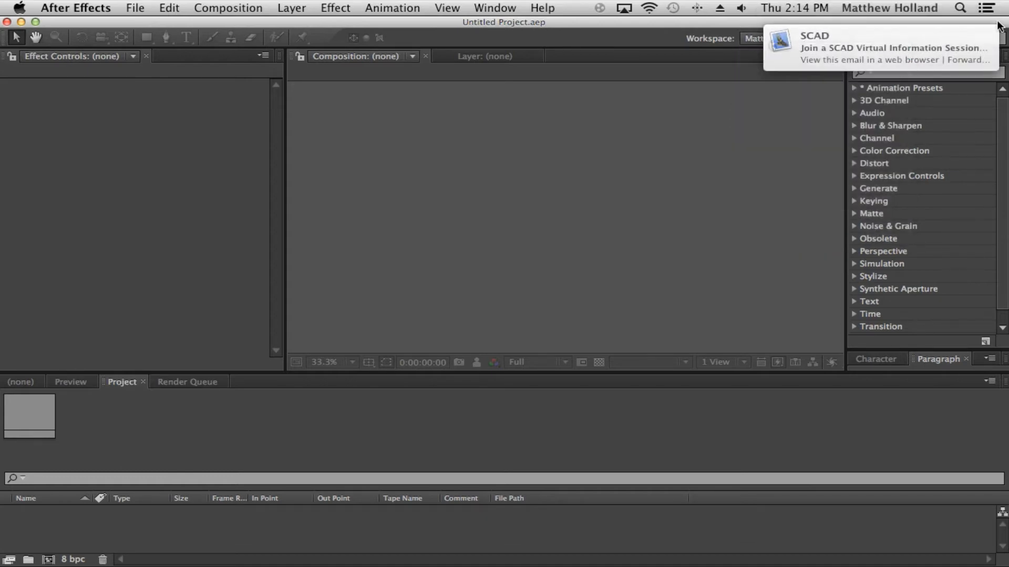
pyautogui.click(746, 39)
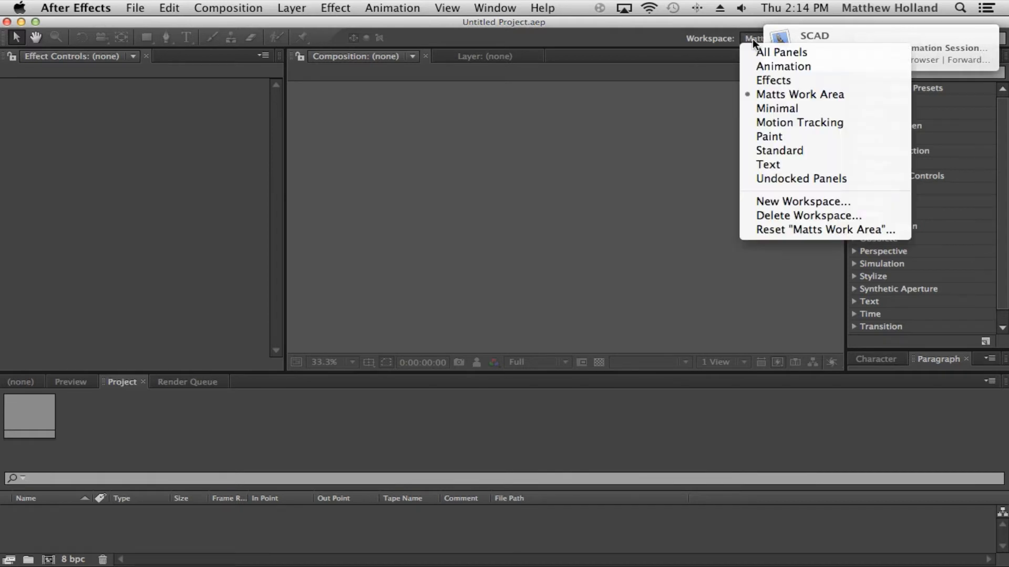
pyautogui.click(854, 232)
pyautogui.click(640, 318)
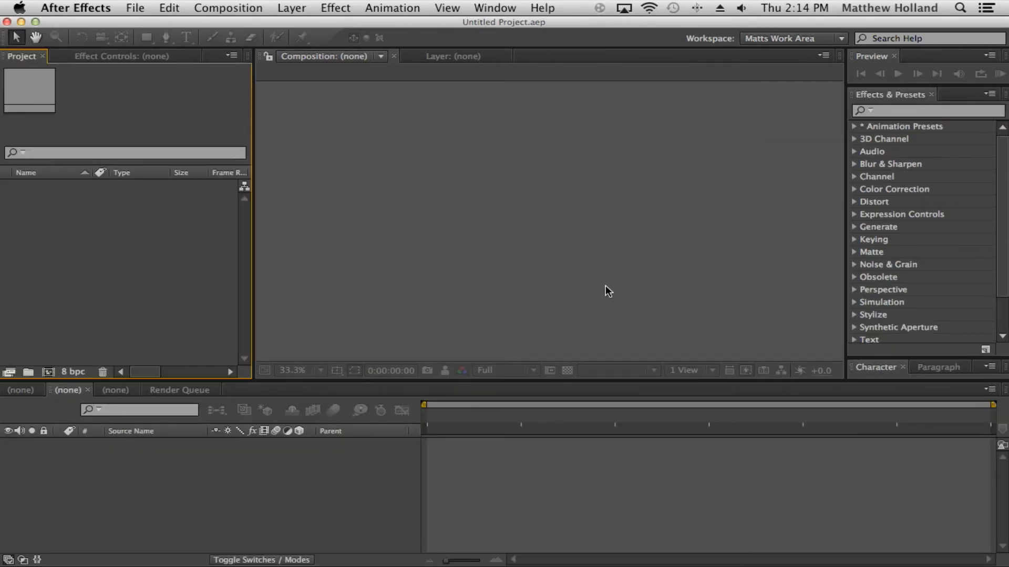
# Step: Close the empty timeline tabs, leaving only the Render Queue in the lower panel
pyautogui.click(87, 390)
pyautogui.click(88, 390)
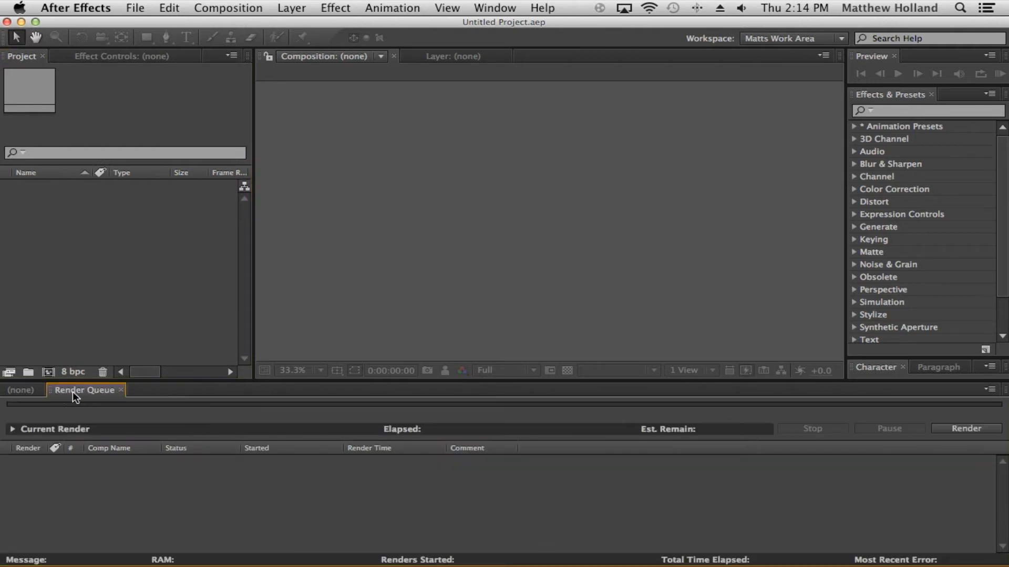
pyautogui.click(40, 392)
pyautogui.click(42, 391)
pyautogui.click(331, 274)
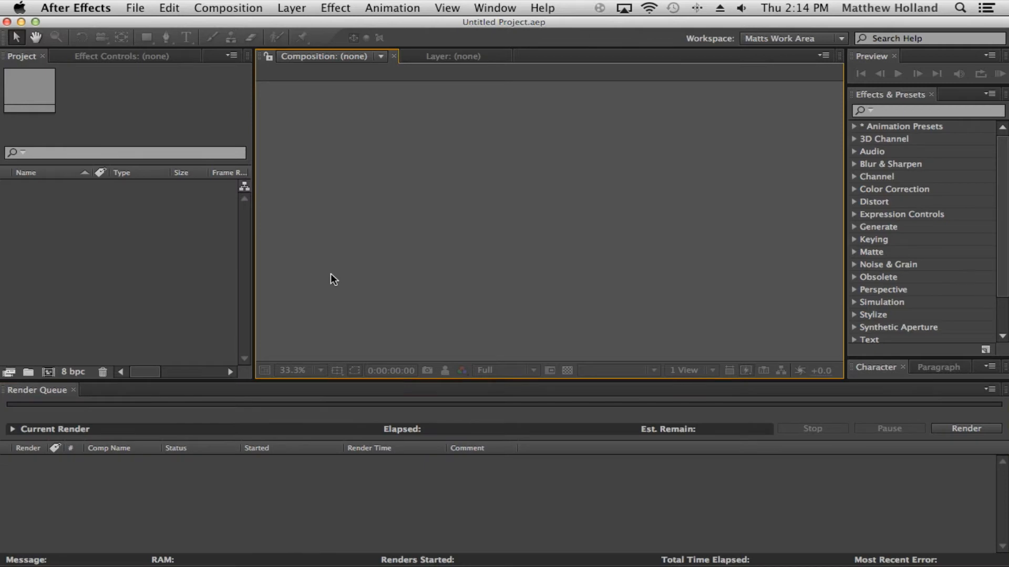
# Step: Start a new project
pyautogui.click(172, 13)
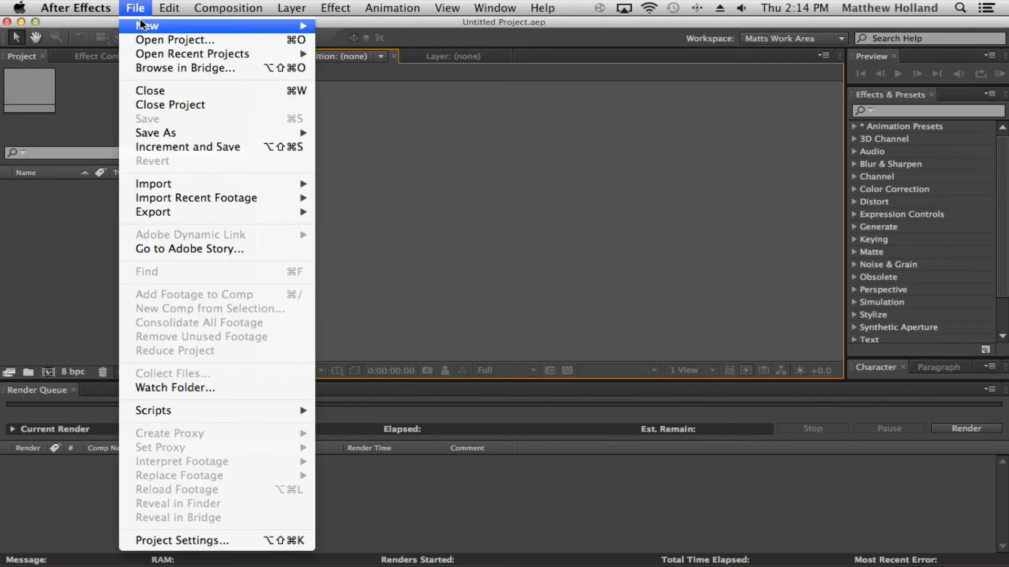
pyautogui.moveTo(222, 27)
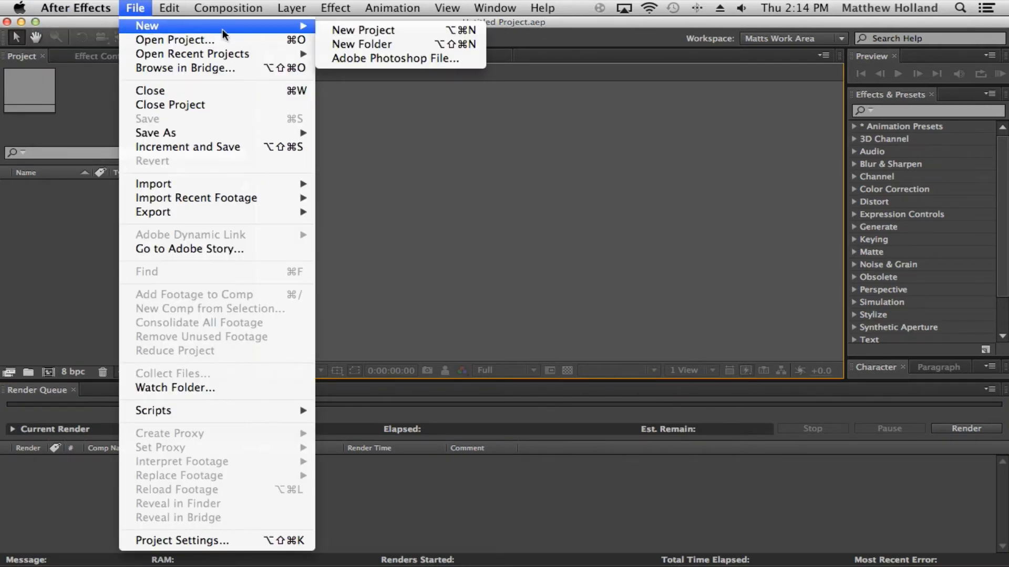
pyautogui.click(414, 30)
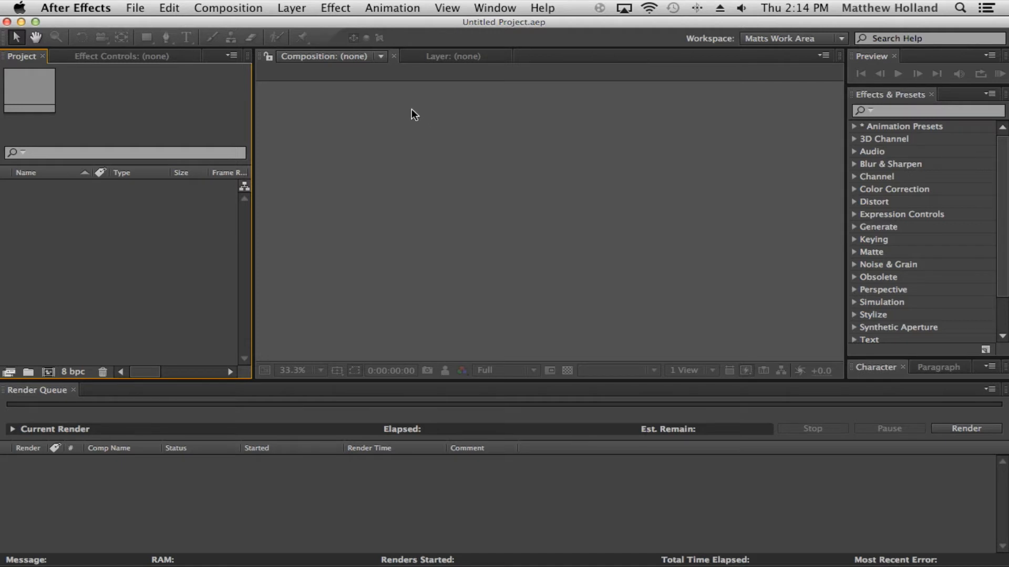
# Step: Create a new composition named Main Comp
pyautogui.click(250, 6)
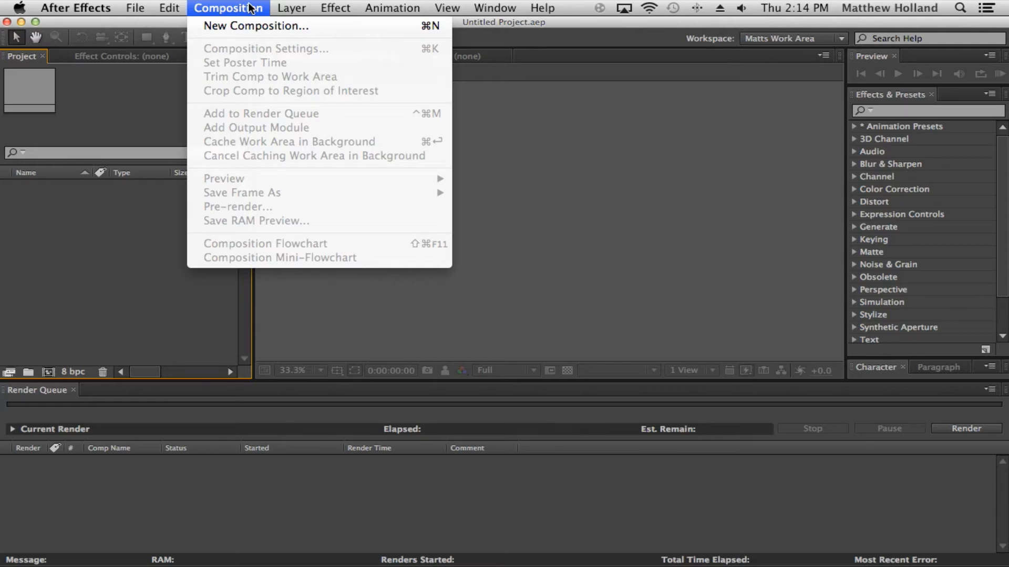
pyautogui.click(371, 27)
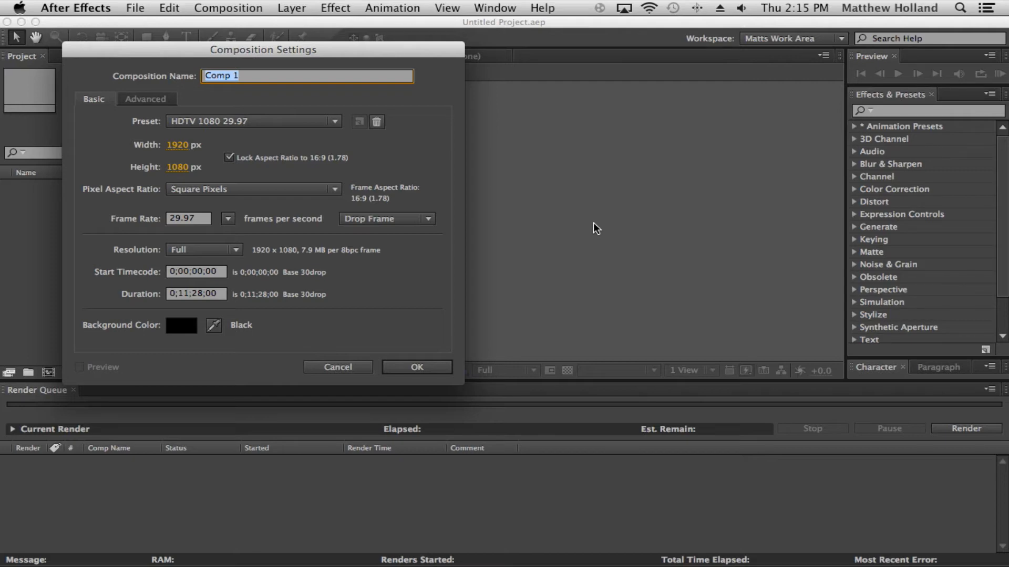
pyautogui.write('Main Comp')
pyautogui.moveTo(257, 55); pyautogui.dragTo(466, 50)
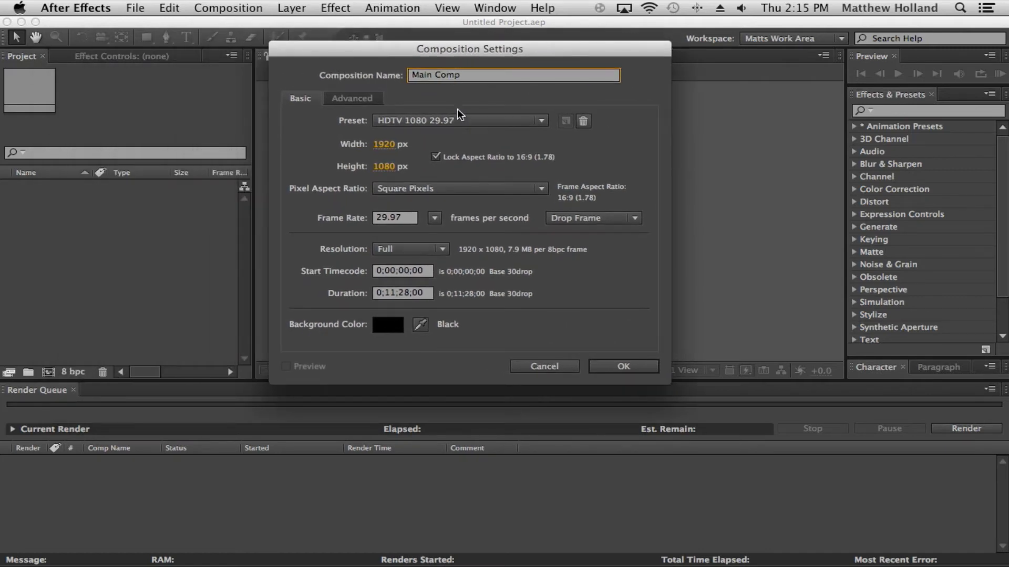
# Step: Set the composition to the HDTV 1080 29.97 preset with Square Pixels and a 29.97 fps frame rate
pyautogui.click(542, 121)
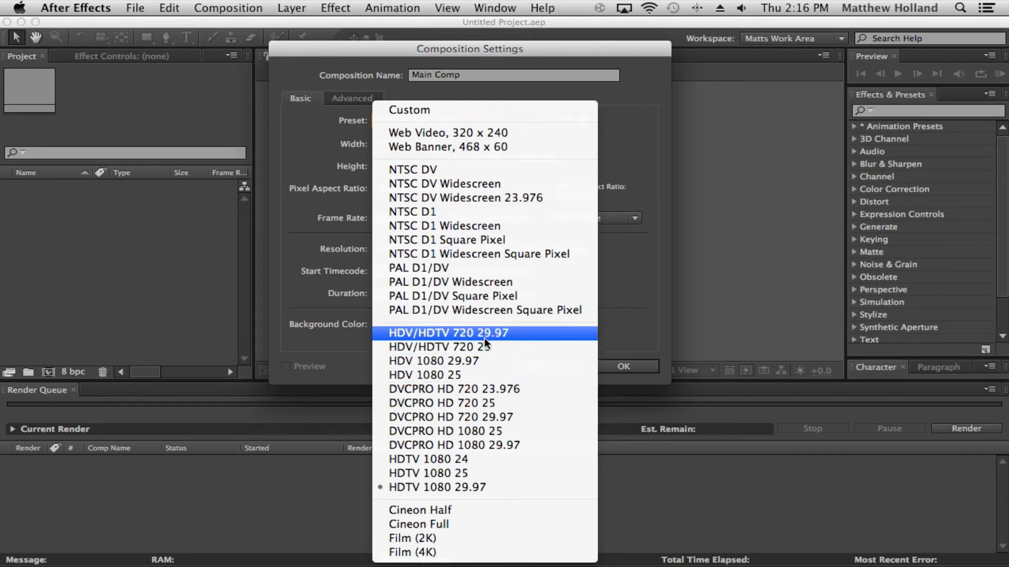
pyautogui.click(494, 488)
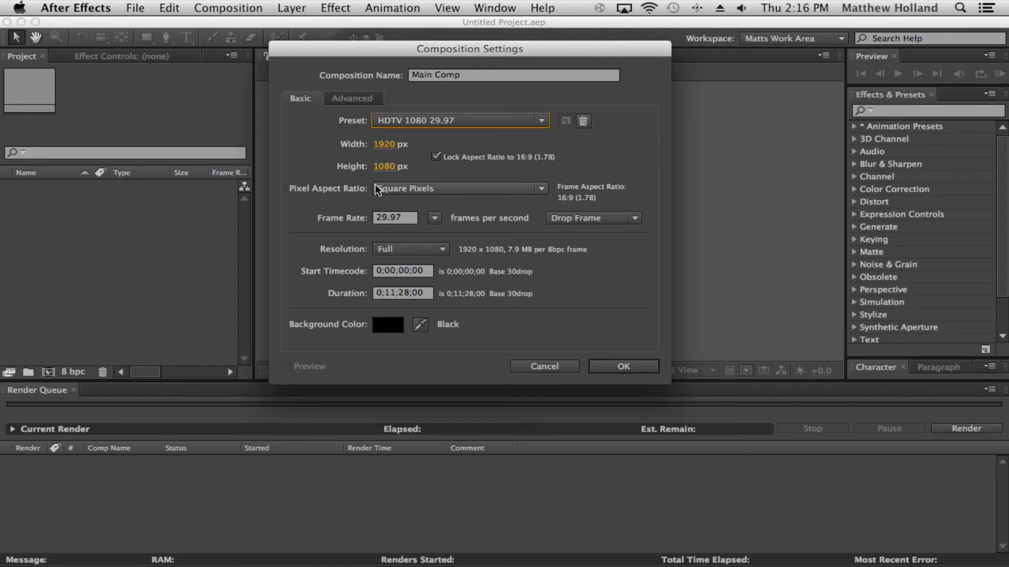
pyautogui.click(527, 190)
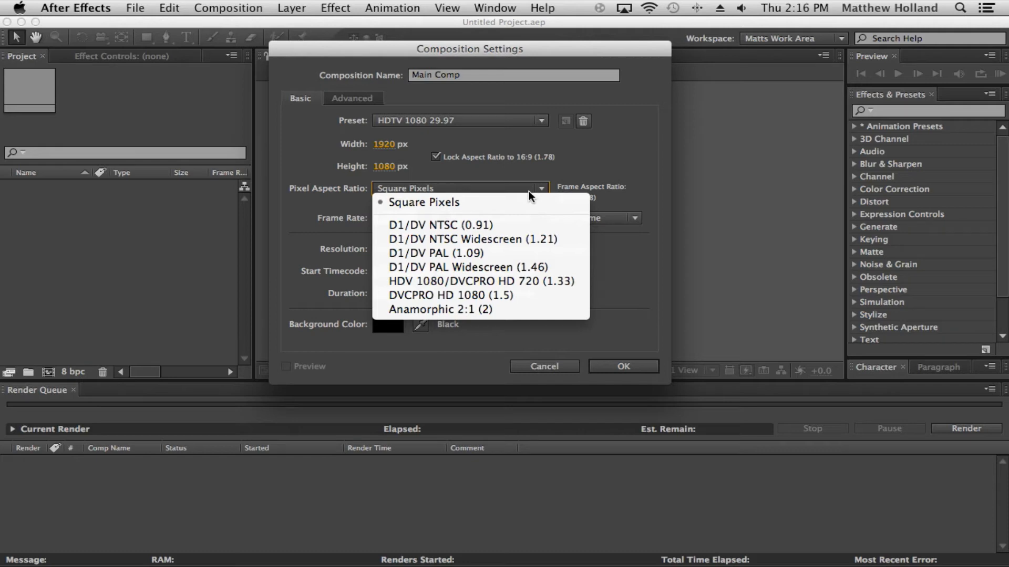
pyautogui.click(529, 190)
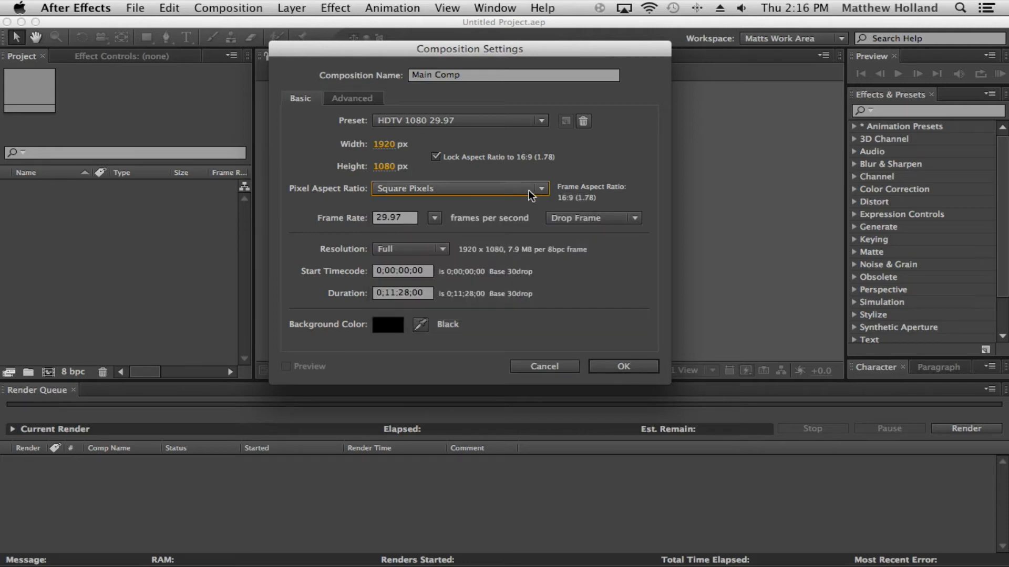
pyautogui.click(436, 217)
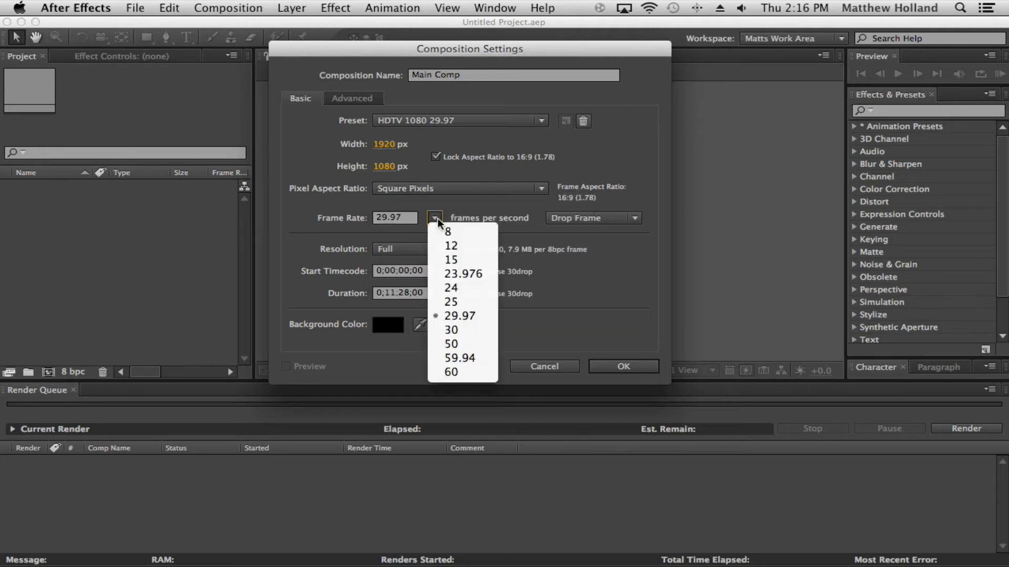
pyautogui.click(490, 317)
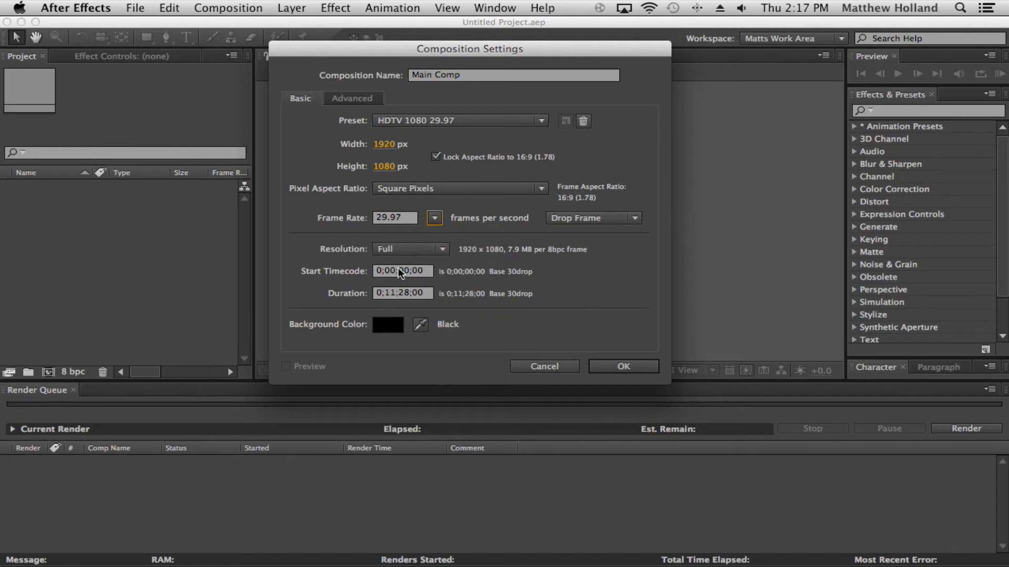
# Step: Set the composition resolution to Full
pyautogui.click(446, 250)
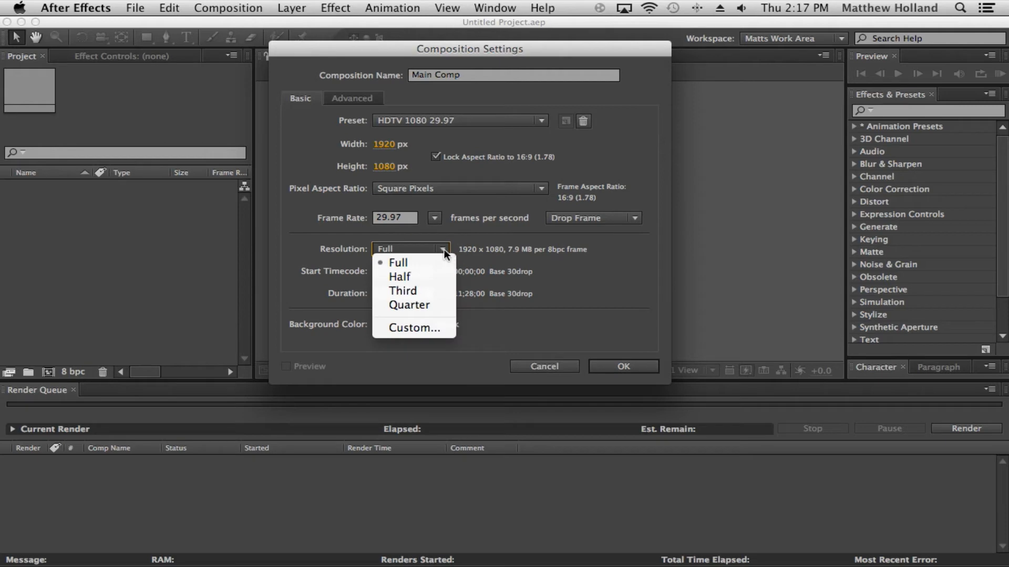
pyautogui.click(438, 260)
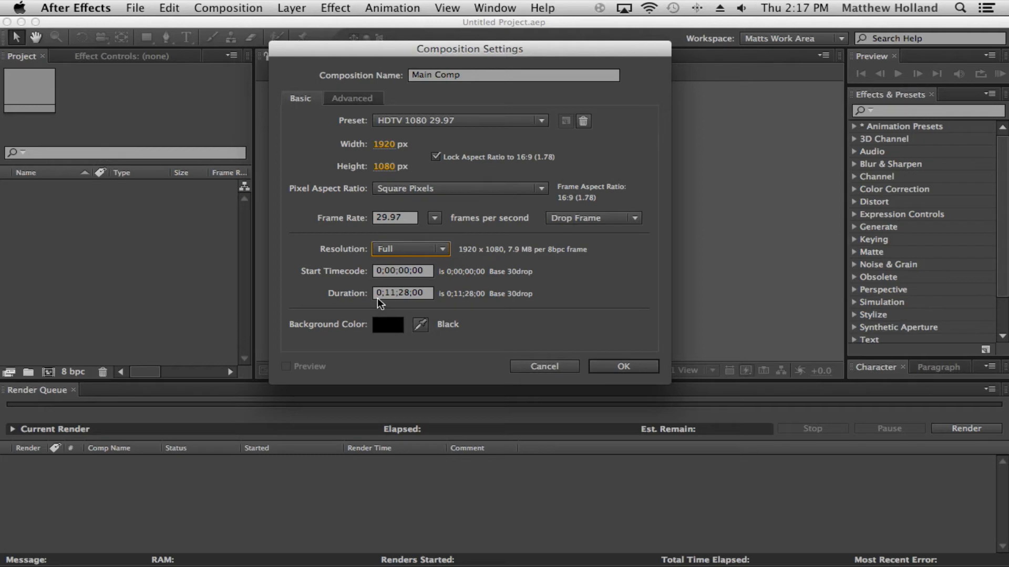
pyautogui.click(409, 293)
pyautogui.moveTo(410, 292); pyautogui.dragTo(376, 293)
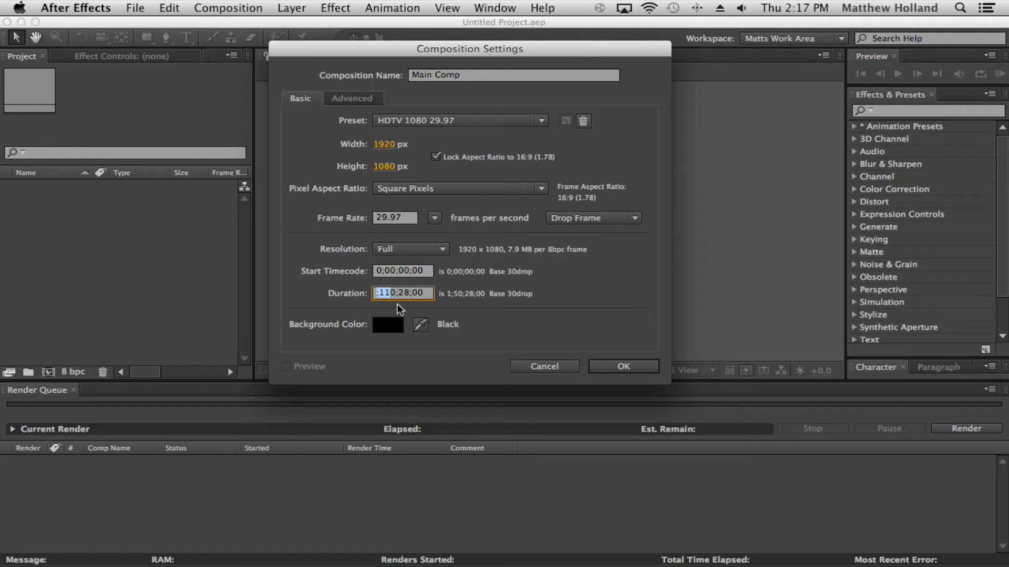
pyautogui.press('super+z')
# Step: Set the composition duration to 0;00;30;00 and confirm the composition settings
pyautogui.click(363, 296)
pyautogui.doubleClick(413, 293)
pyautogui.write('00')
pyautogui.press('BackSpace')
pyautogui.press('BackSpace')
pyautogui.write('00')
pyautogui.click(431, 292)
pyautogui.press('Left')
pyautogui.press('Left')
pyautogui.press('Left')
pyautogui.press('Left')
pyautogui.press('BackSpace')
pyautogui.write('3')
pyautogui.click(496, 324)
pyautogui.click(604, 370)
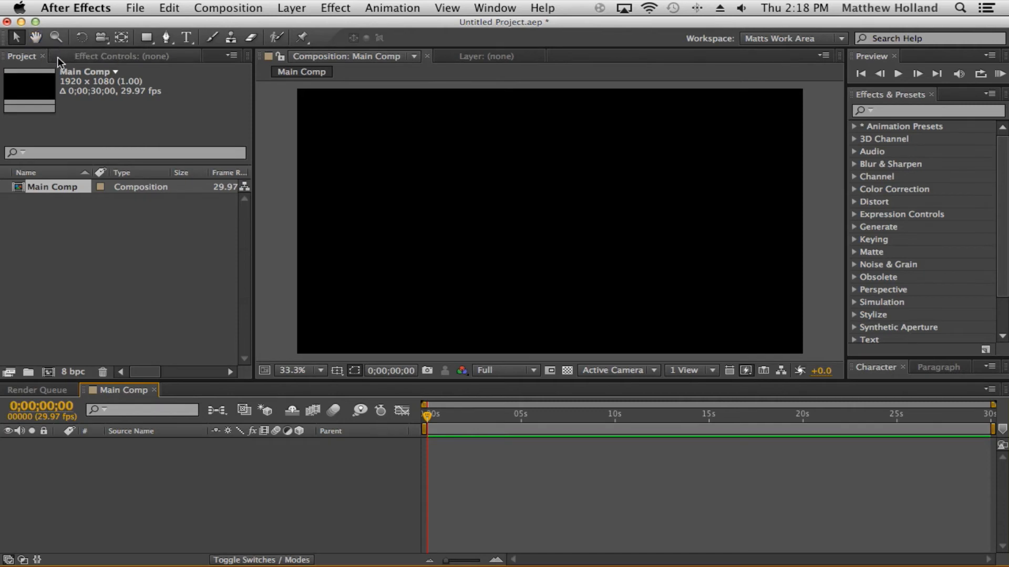
pyautogui.click(102, 235)
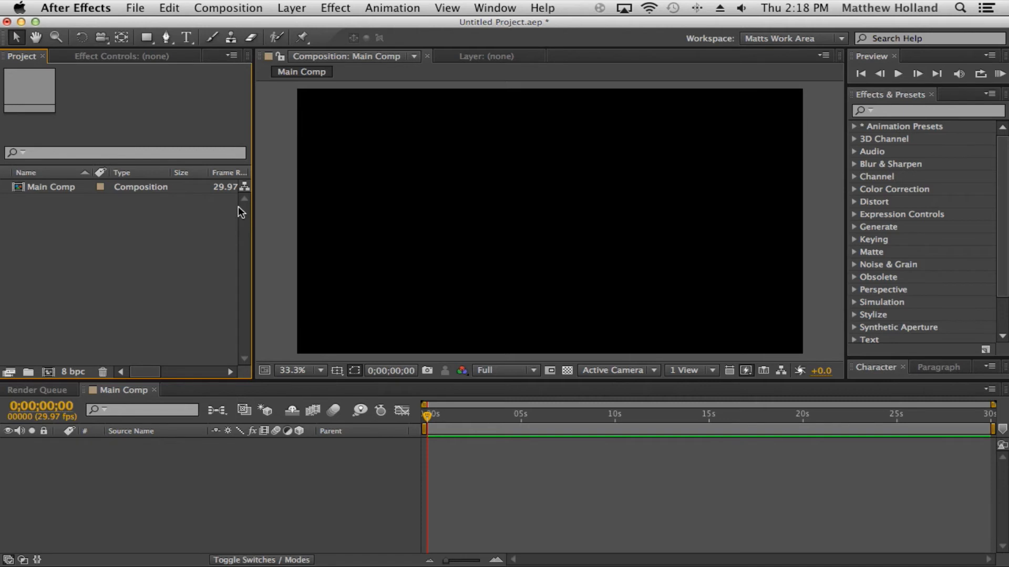
pyautogui.click(57, 186)
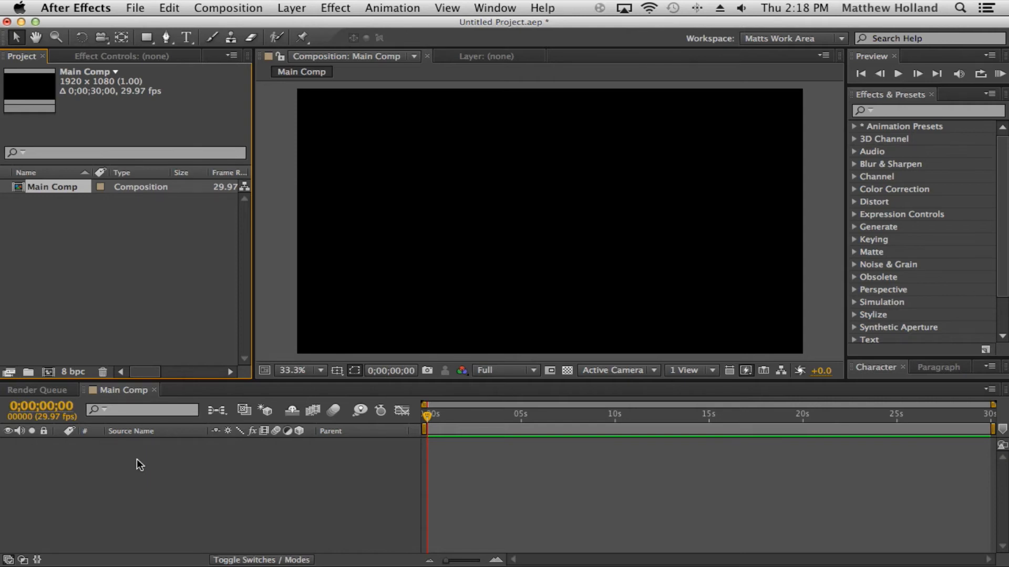
pyautogui.click(150, 317)
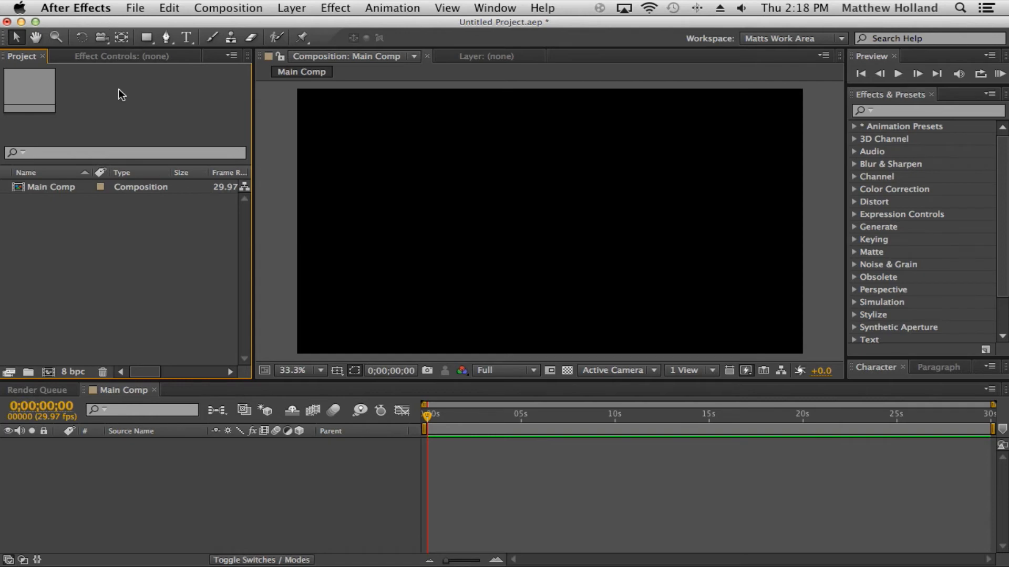
# Step: Create a second HDTV 1080 29.97 composition named Video Stuff
pyautogui.click(207, 8)
pyautogui.moveTo(275, 16)
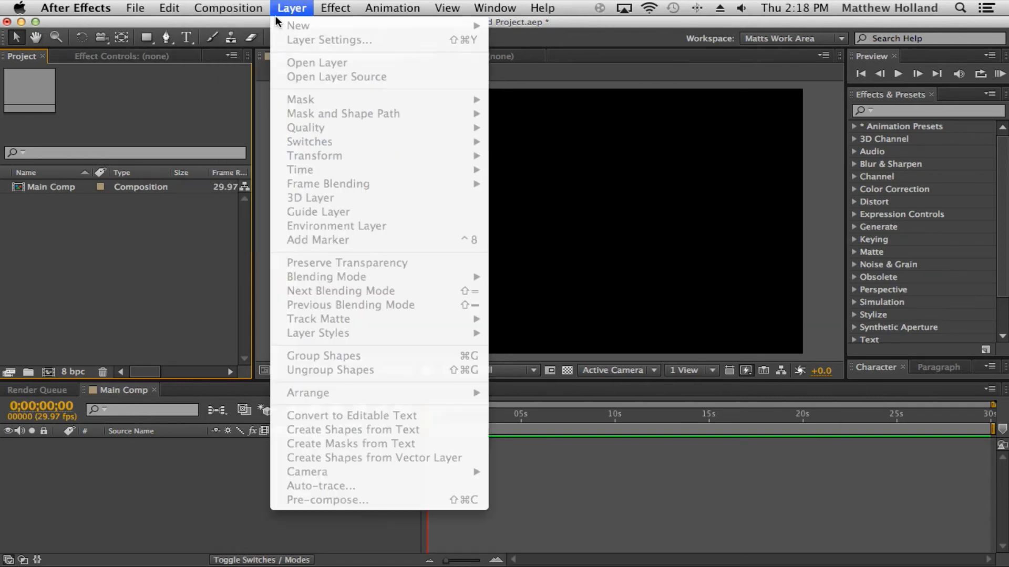
pyautogui.moveTo(228, 8)
pyautogui.click(259, 22)
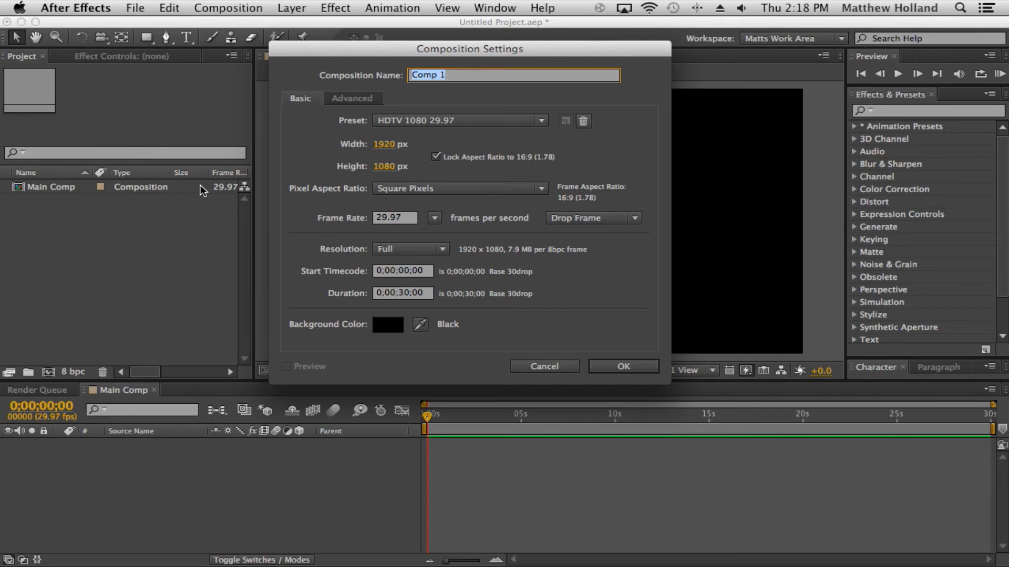
pyautogui.write('Video Stuff')
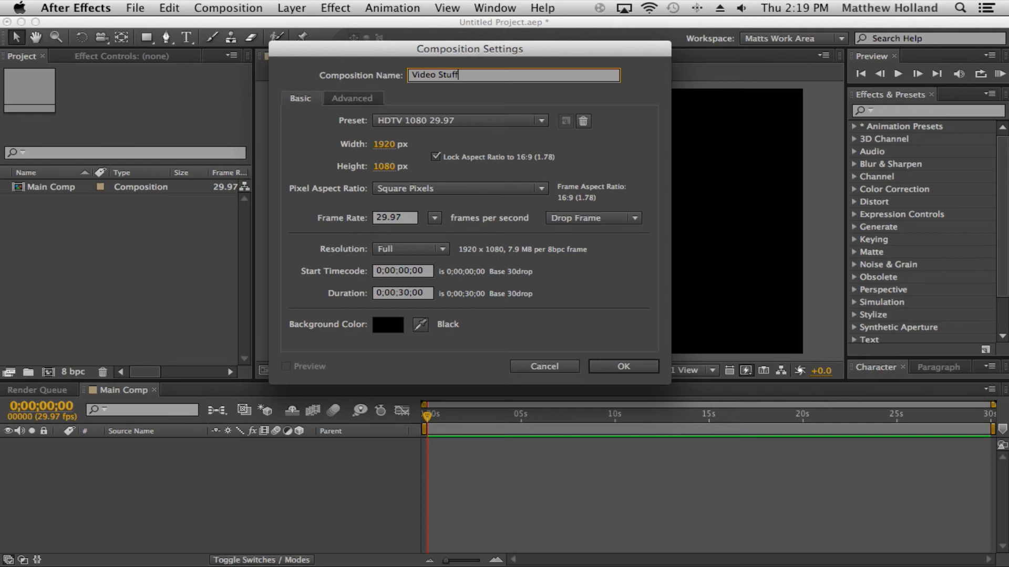
pyautogui.click(627, 366)
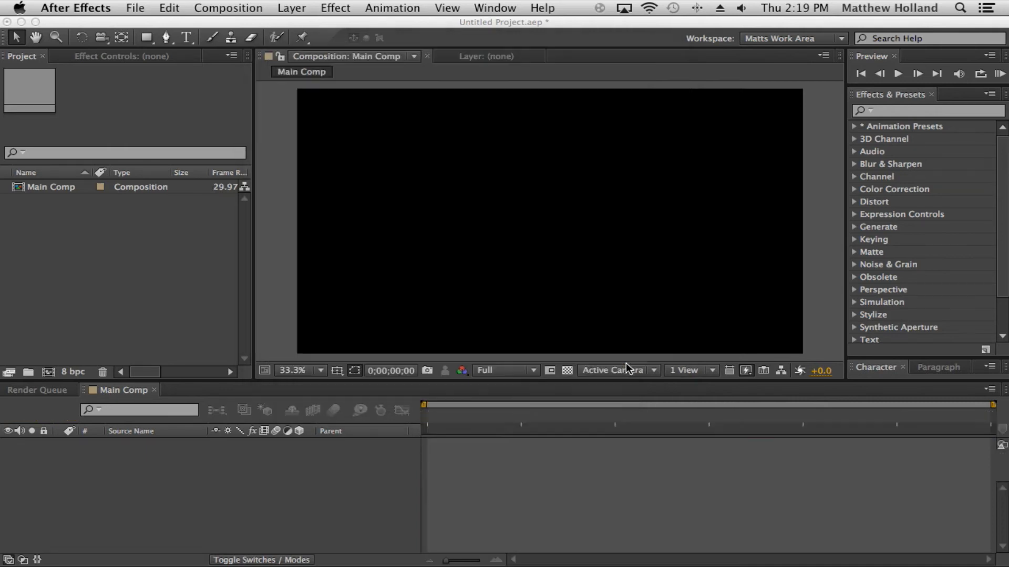
# Step: Rearrange the lower panel tabs so Main Comp and Video Stuff come before Render Queue
pyautogui.click(74, 107)
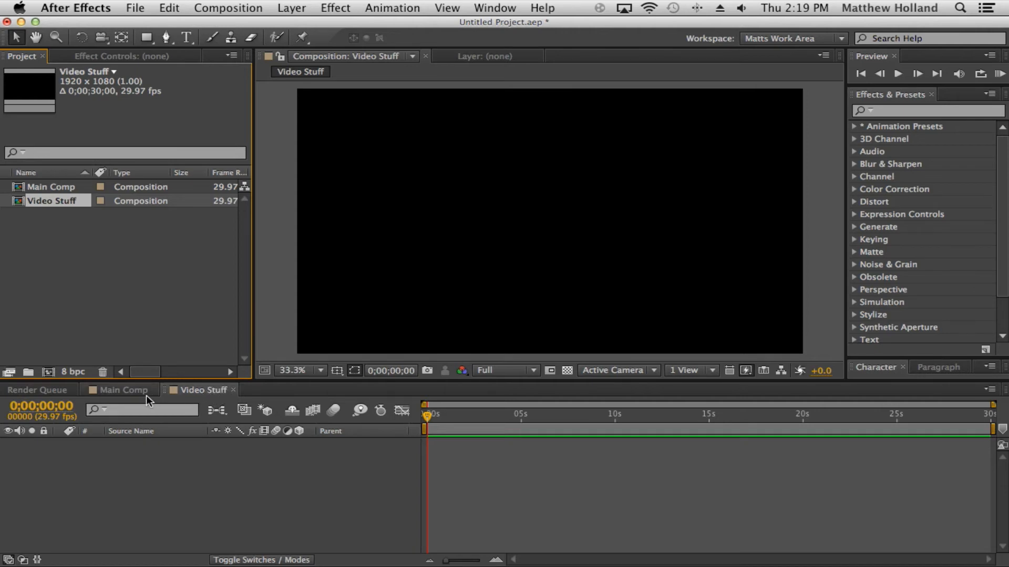
pyautogui.moveTo(90, 384); pyautogui.dragTo(213, 376)
pyautogui.moveTo(50, 229); pyautogui.dragTo(210, 392)
pyautogui.click(44, 390)
pyautogui.click(93, 390)
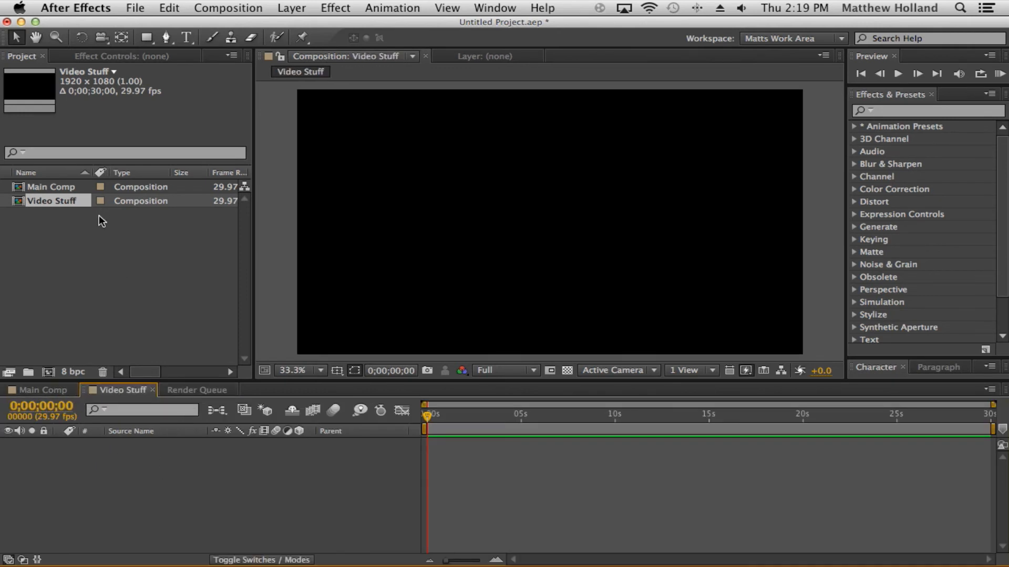
pyautogui.click(99, 231)
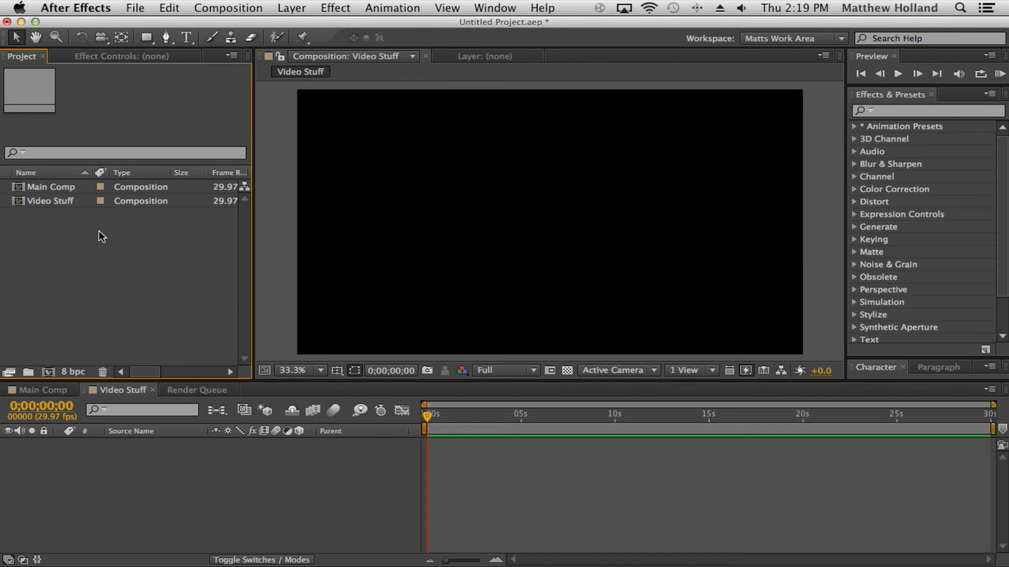
pyautogui.click(56, 388)
pyautogui.click(141, 391)
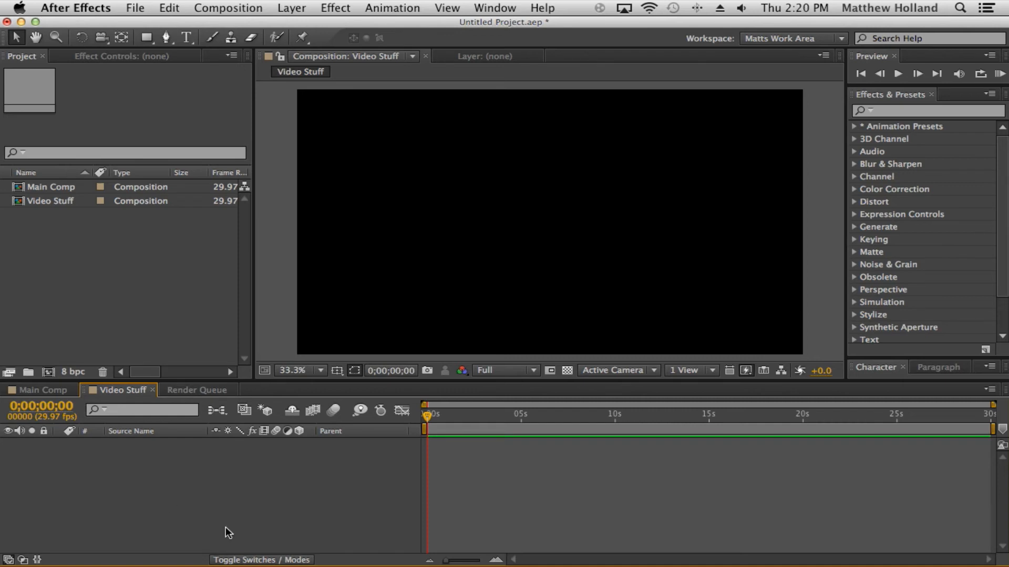
# Step: Import the Quicktime Screen Rec. movie from the Quicktime Screen Rec. folder inside Movies
pyautogui.click(135, 7)
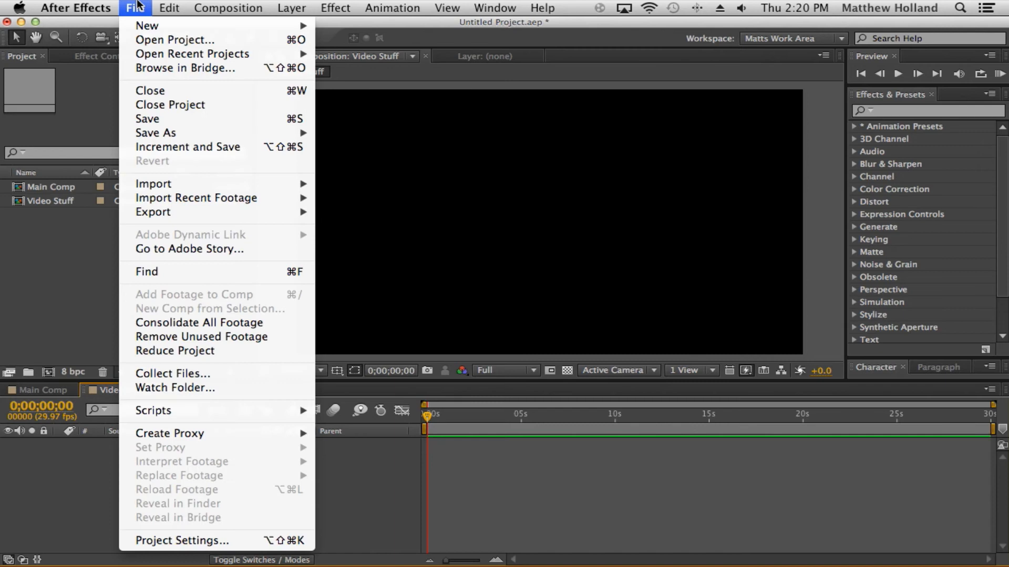
pyautogui.moveTo(302, 183)
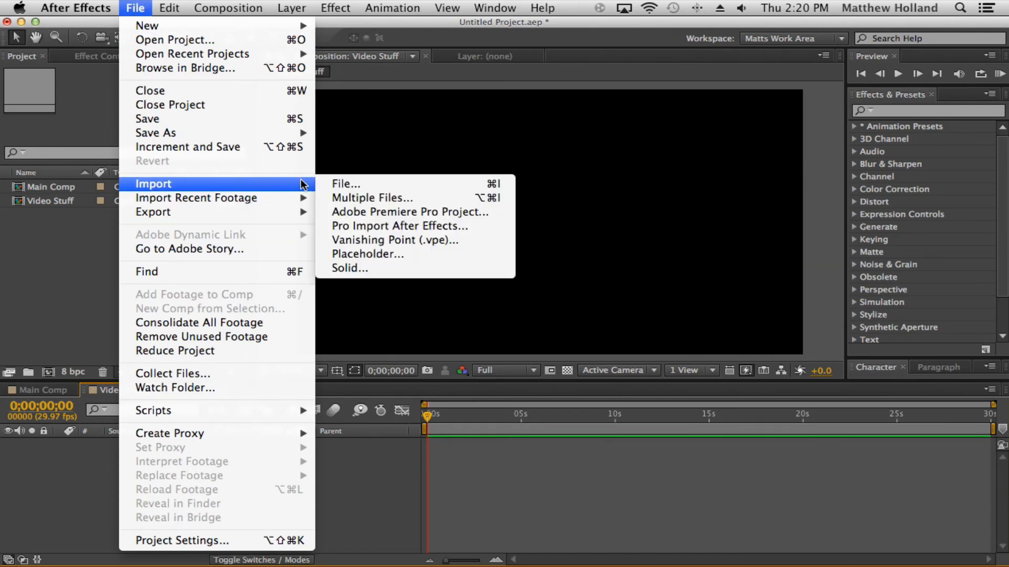
pyautogui.click(368, 184)
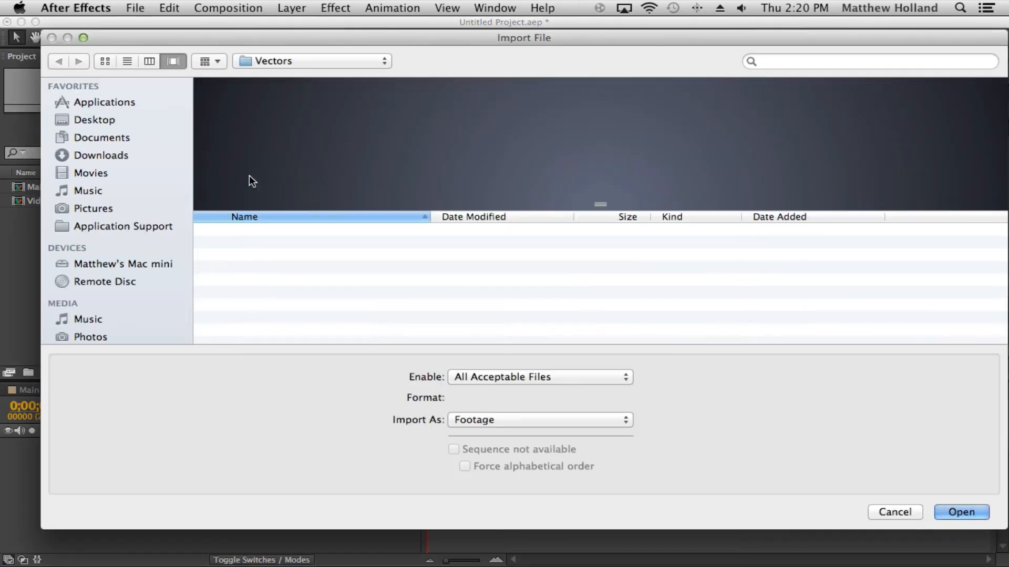
pyautogui.click(150, 173)
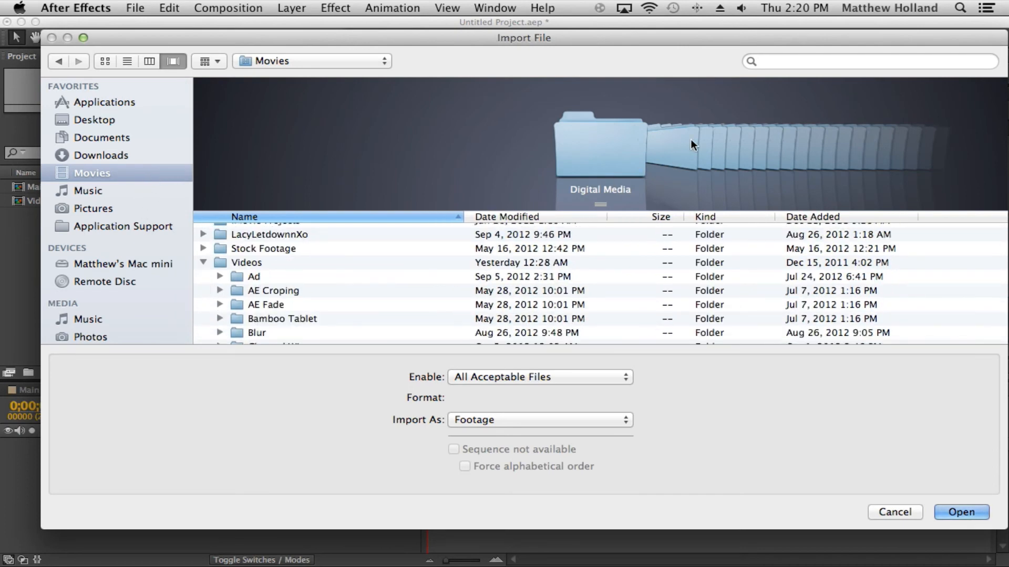
pyautogui.scroll(-10, 402, 268)
pyautogui.scroll(-8, 397, 265)
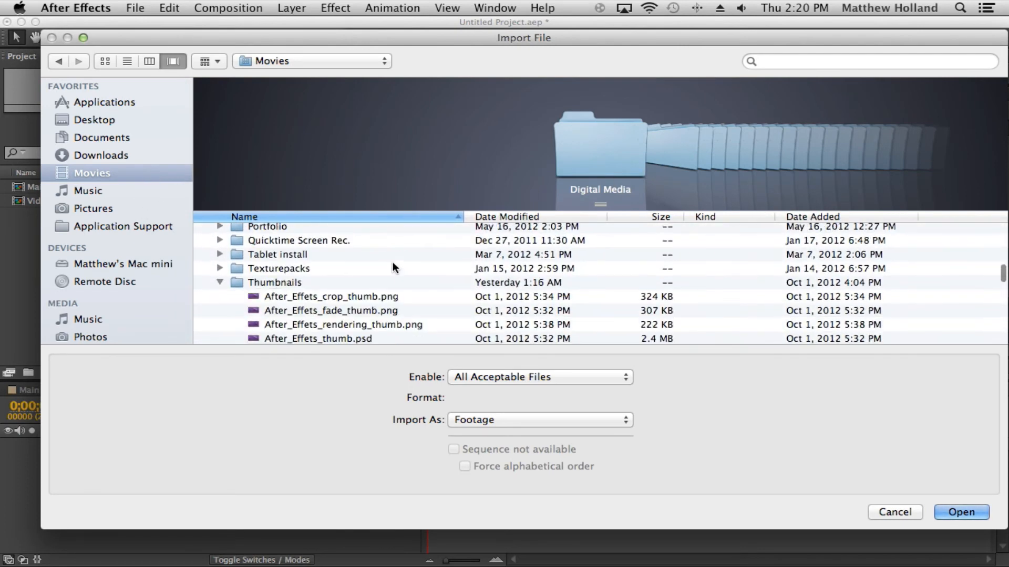
pyautogui.click(218, 282)
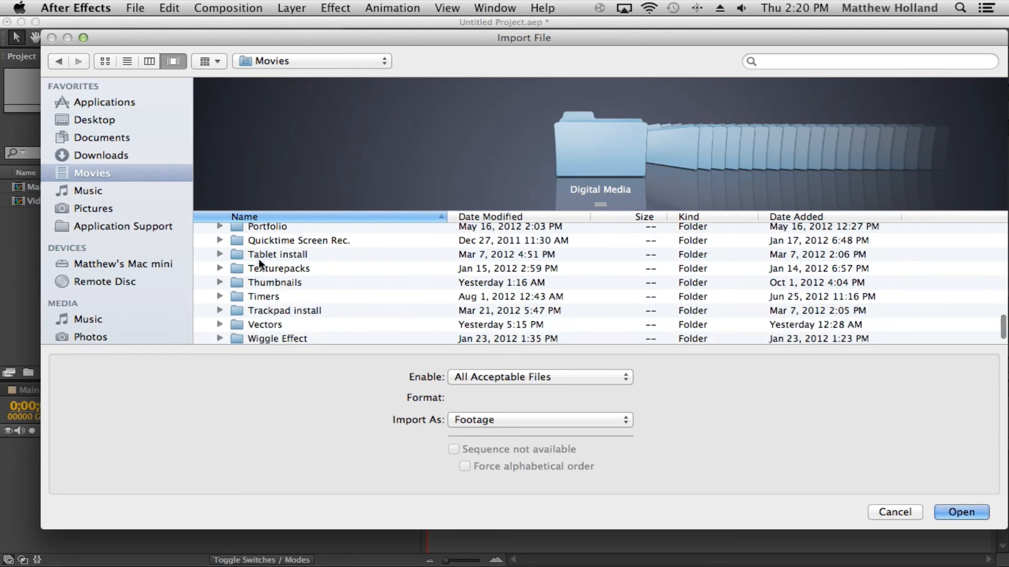
pyautogui.click(219, 239)
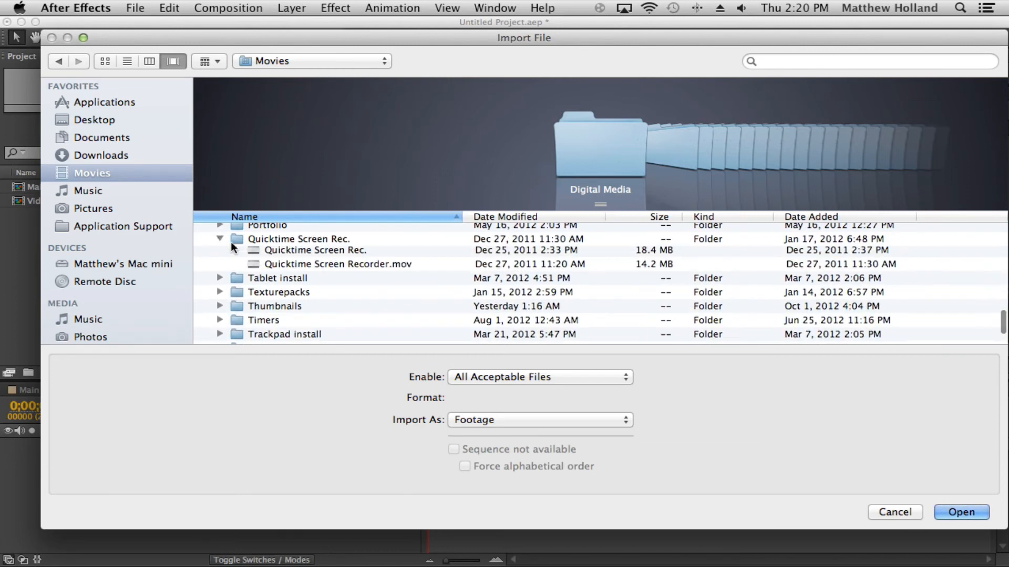
pyautogui.click(422, 266)
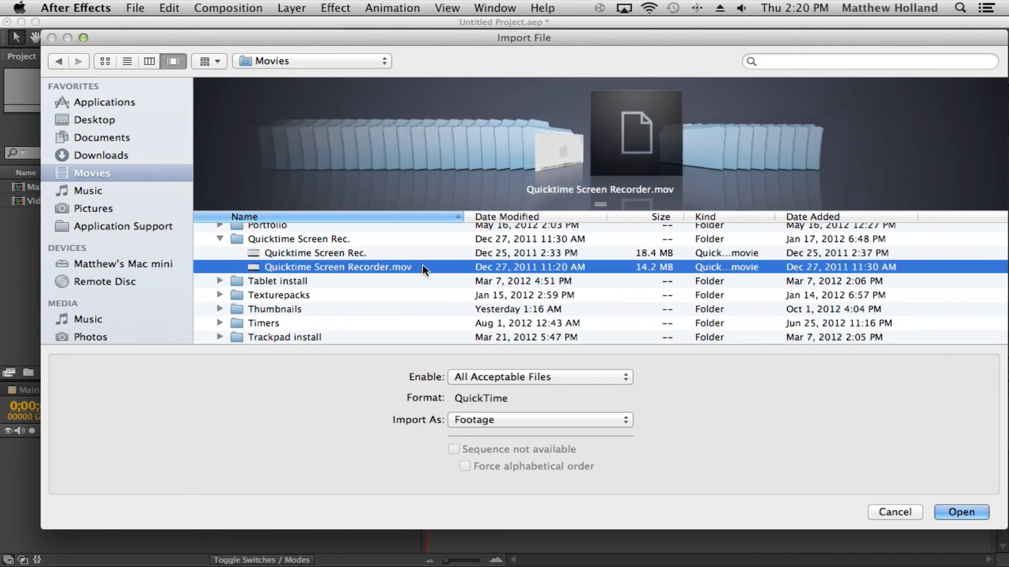
pyautogui.click(424, 252)
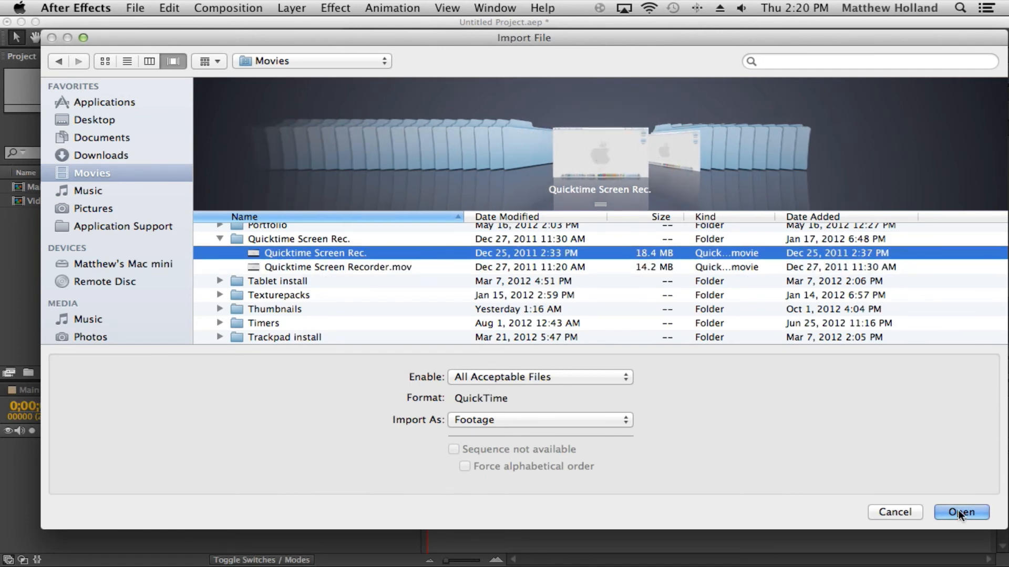
pyautogui.click(959, 511)
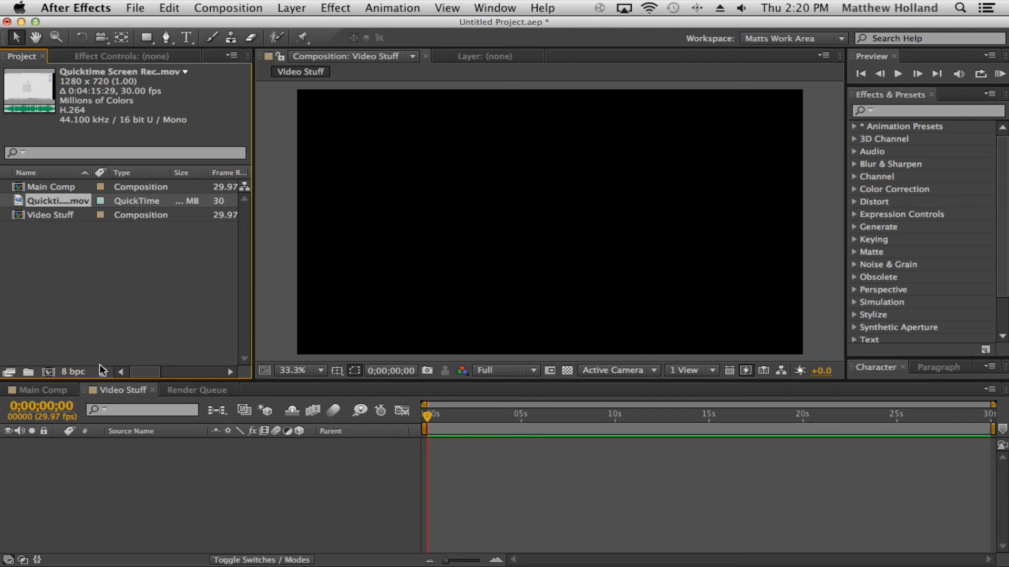
# Step: Add the imported movie as a layer in Video Stuff and scale it up to fill the frame
pyautogui.moveTo(77, 248); pyautogui.dragTo(181, 467)
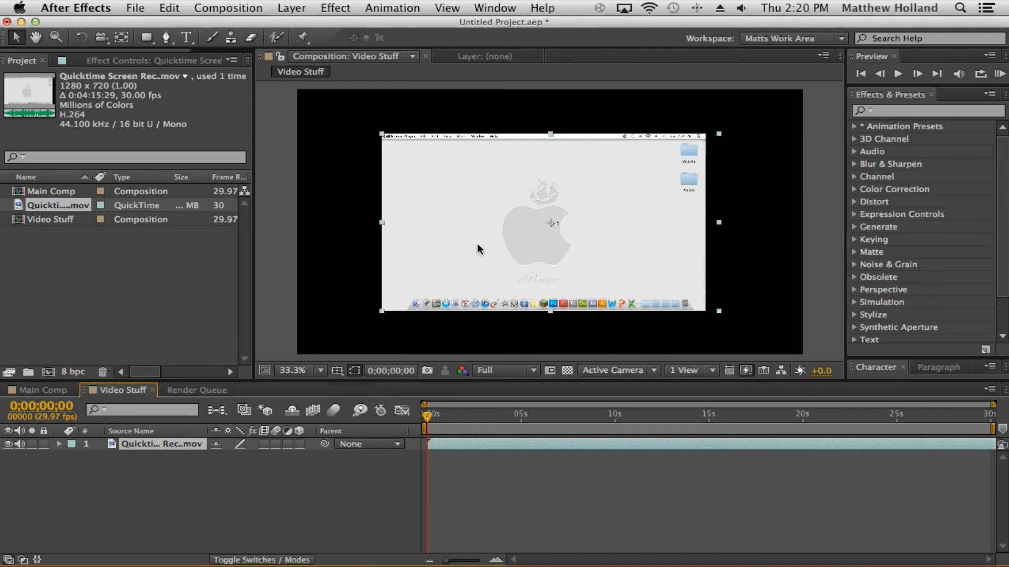
pyautogui.click(383, 310)
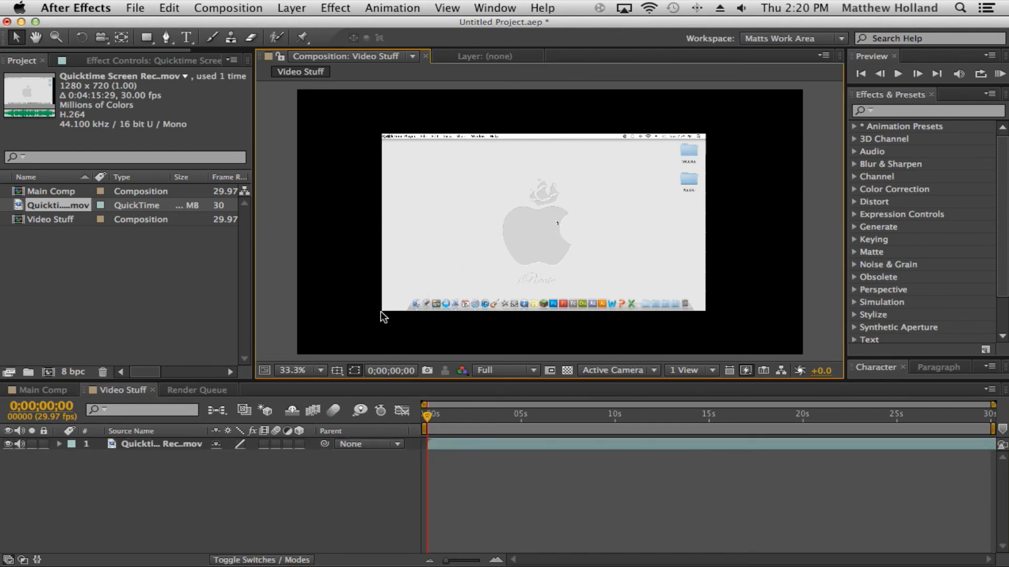
pyautogui.moveTo(381, 310); pyautogui.dragTo(297, 358)
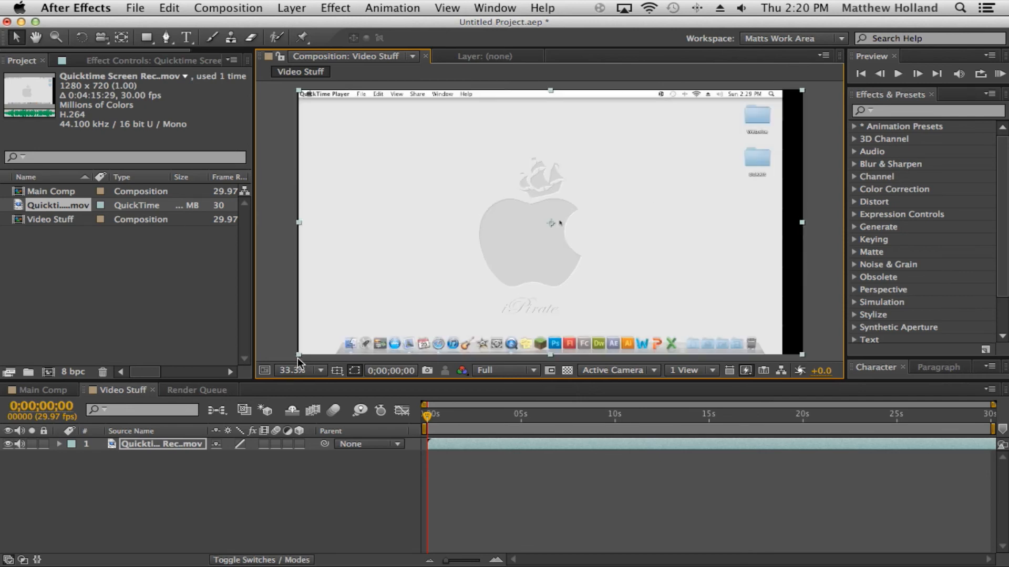
# Step: Fine-tune the movie layer's edges and position so it lines up with the composition frame
pyautogui.click(273, 238)
pyautogui.click(376, 235)
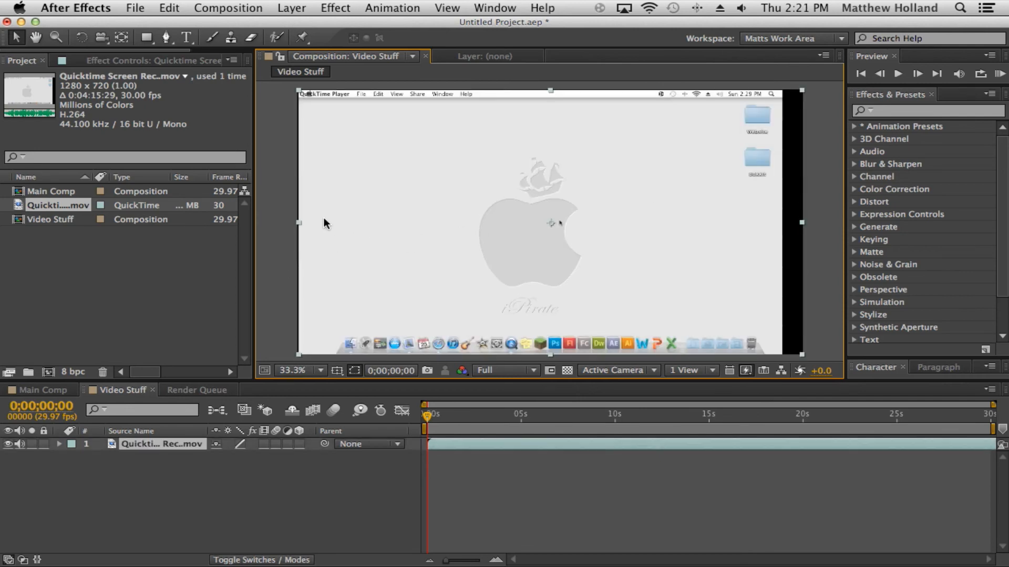
pyautogui.moveTo(297, 221); pyautogui.dragTo(296, 222)
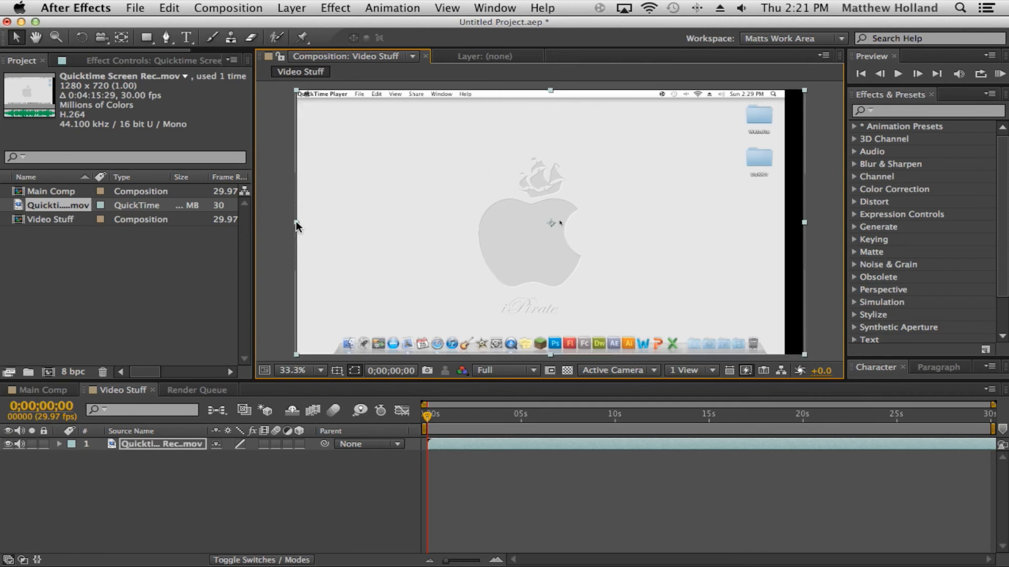
pyautogui.click(285, 207)
pyautogui.click(357, 204)
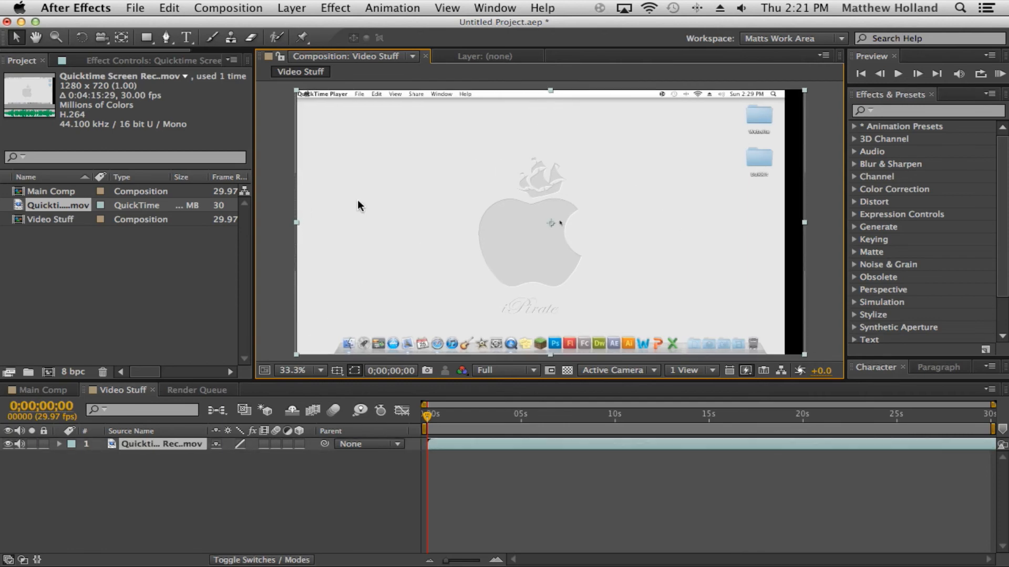
pyautogui.press('Up')
pyautogui.press('Up')
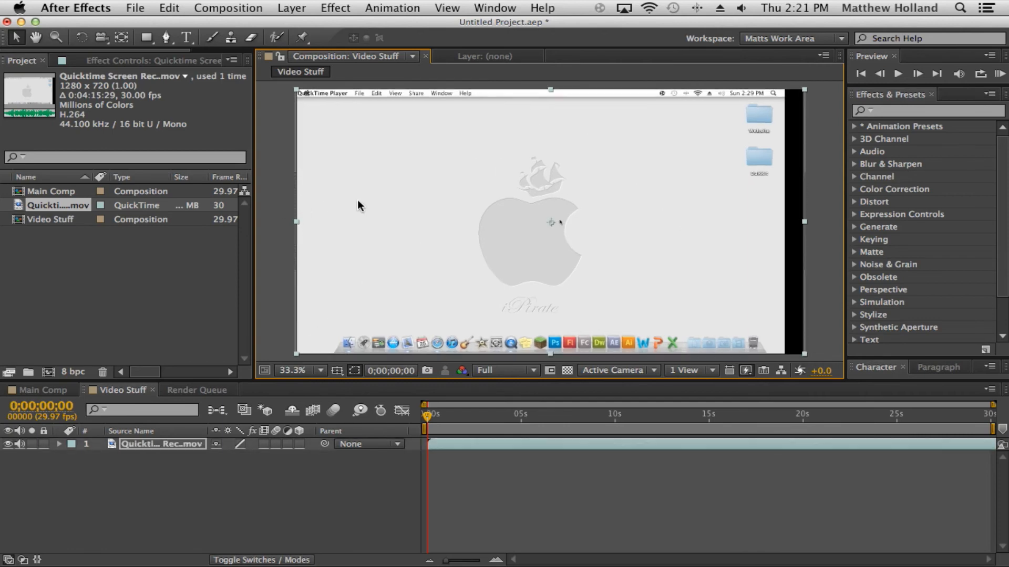
pyautogui.click(262, 198)
pyautogui.click(510, 232)
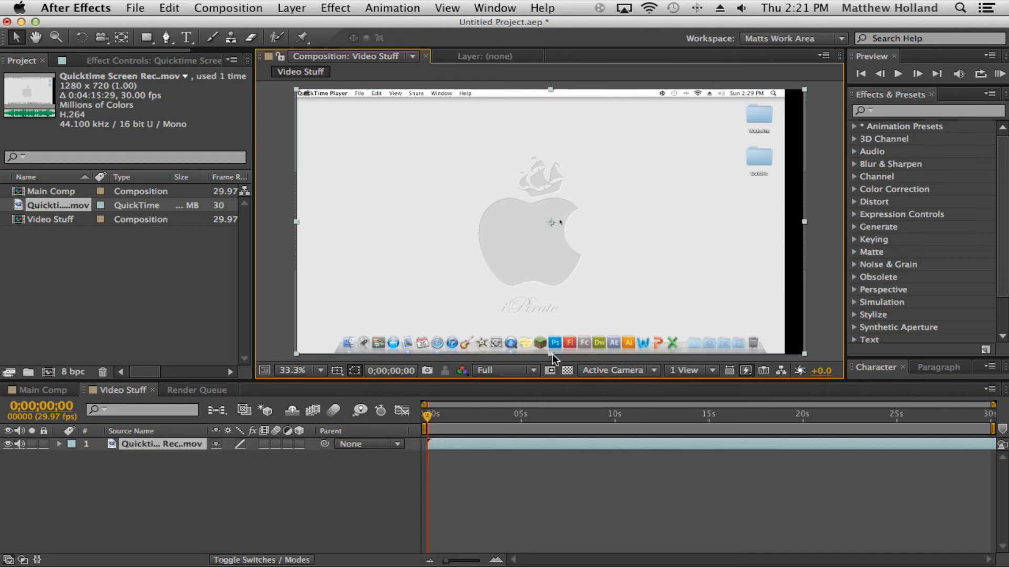
pyautogui.moveTo(552, 355); pyautogui.dragTo(553, 355)
pyautogui.click(259, 168)
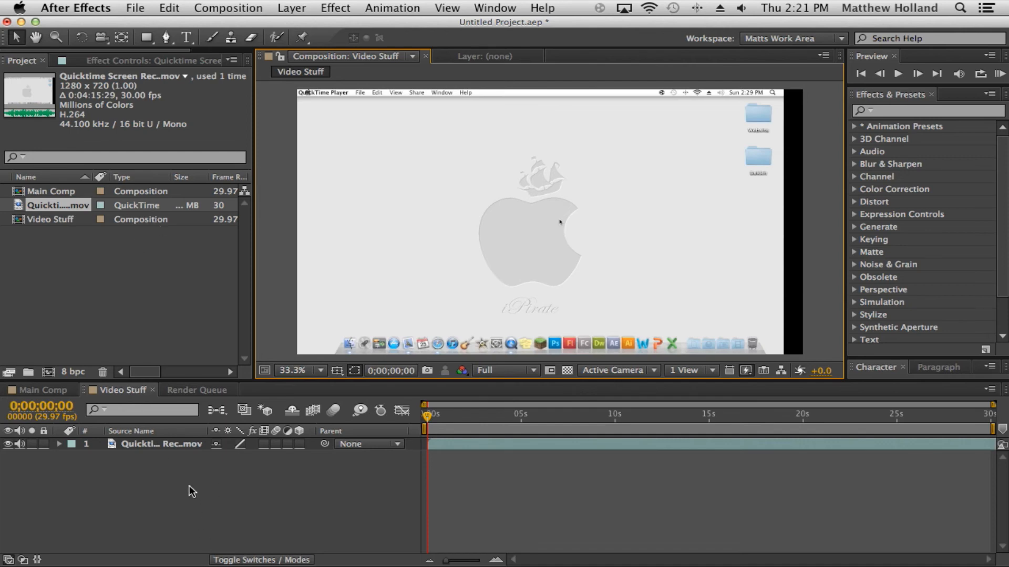
pyautogui.click(178, 445)
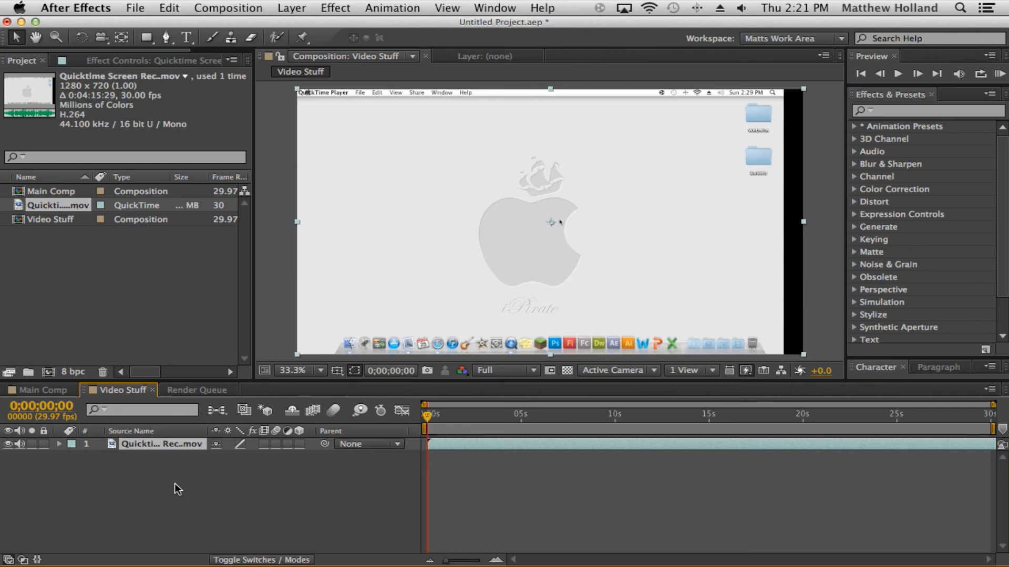
# Step: Rename the movie layer in Video Stuff to Video 1
pyautogui.press('Return')
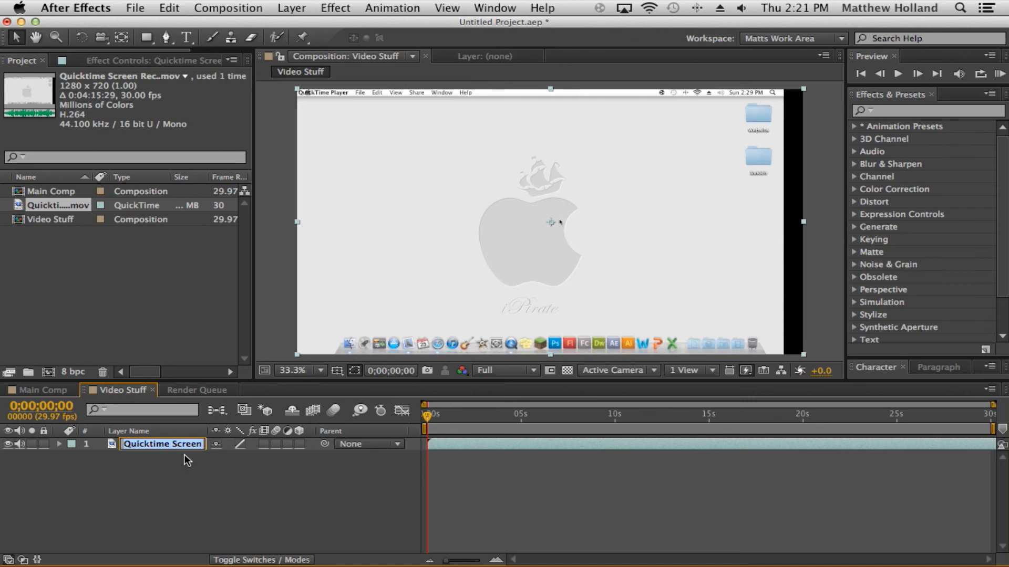
pyautogui.write('Video 1')
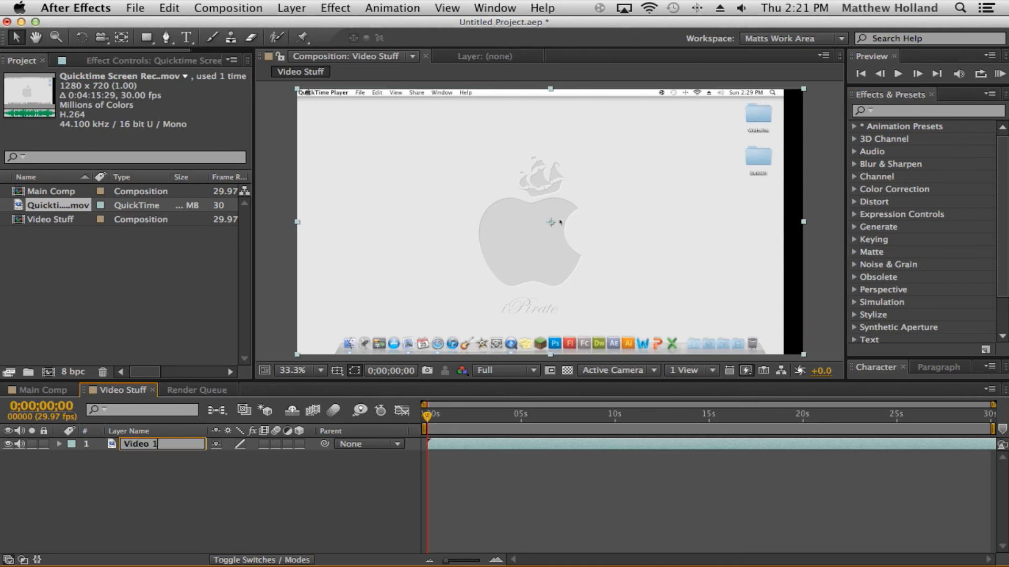
pyautogui.press('Return')
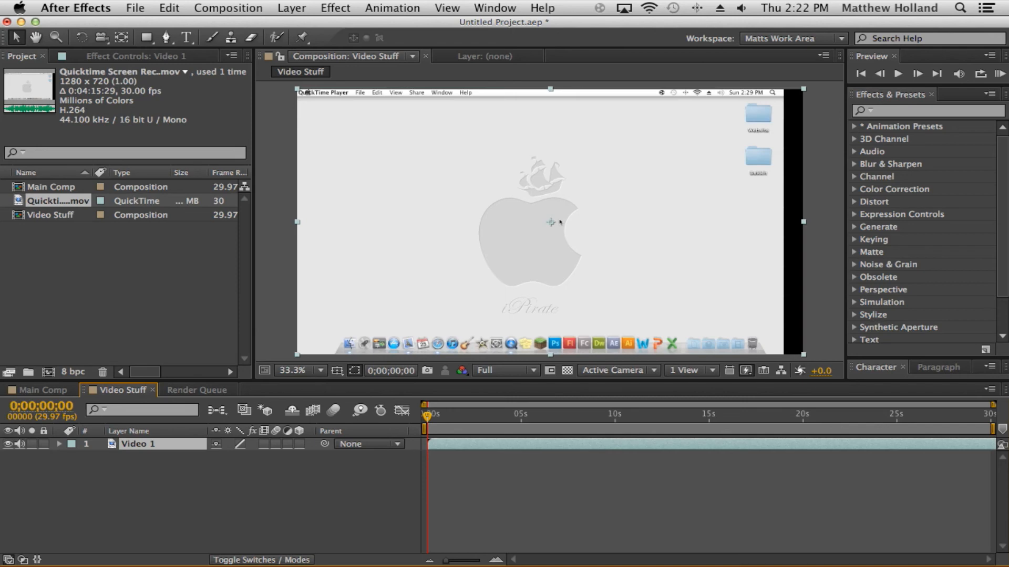
pyautogui.click(120, 483)
pyautogui.click(185, 444)
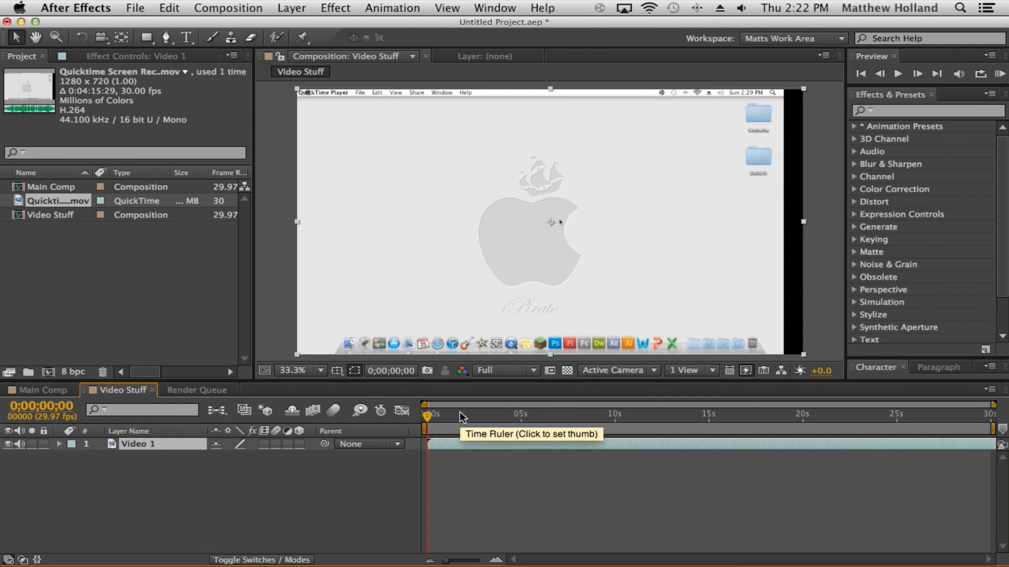
# Step: Play the Video Stuff composition briefly to preview the footage
pyautogui.press('space')
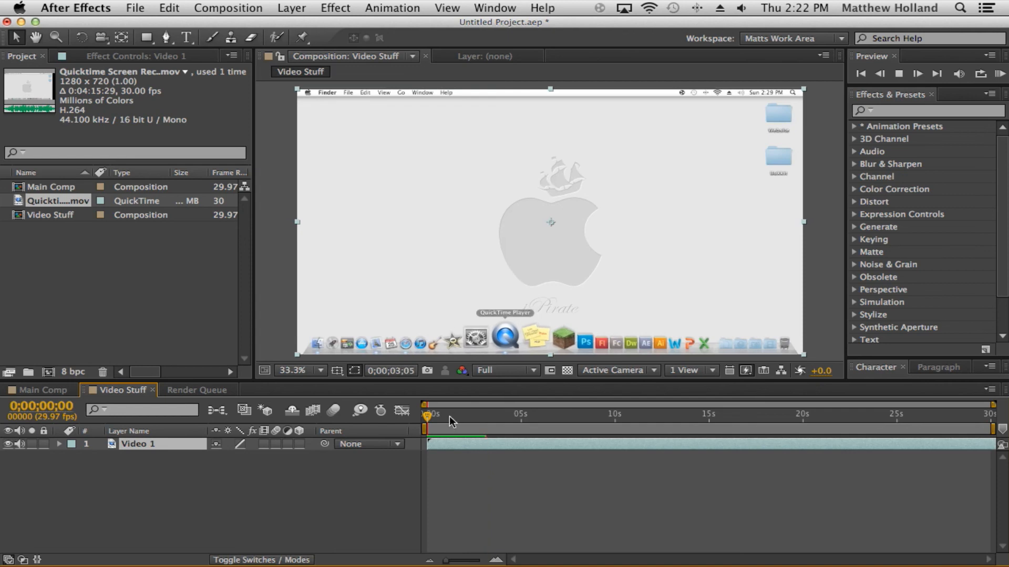
pyautogui.press('space')
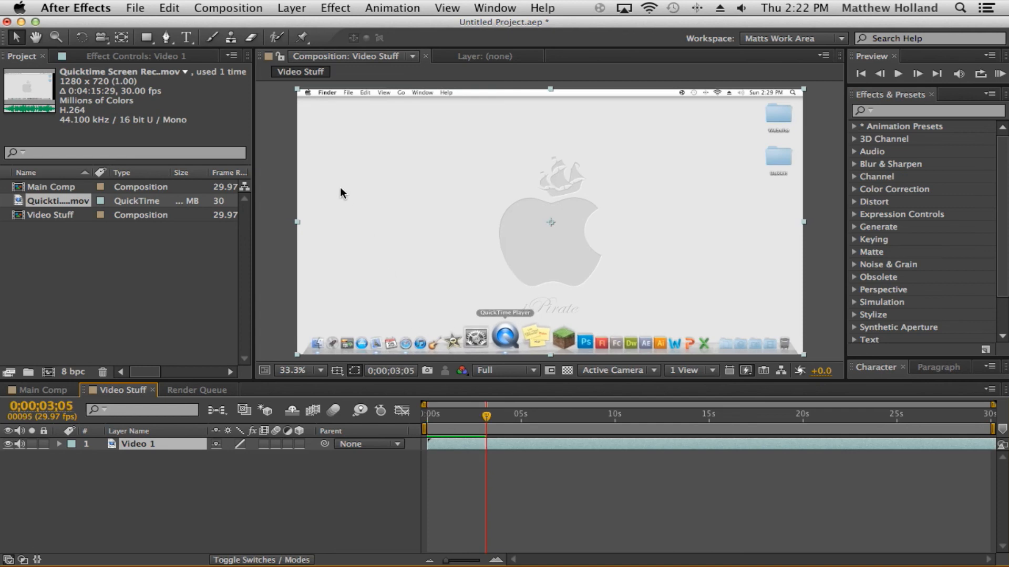
# Step: Run a RAM Preview of the composition, then move the current time to 0;00;05;00
pyautogui.click(249, 10)
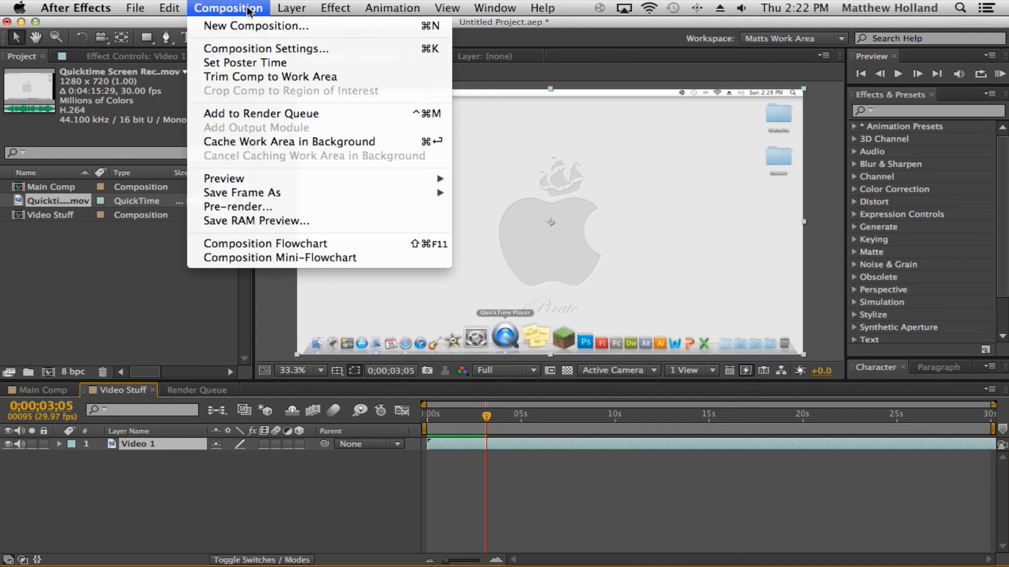
pyautogui.moveTo(411, 177)
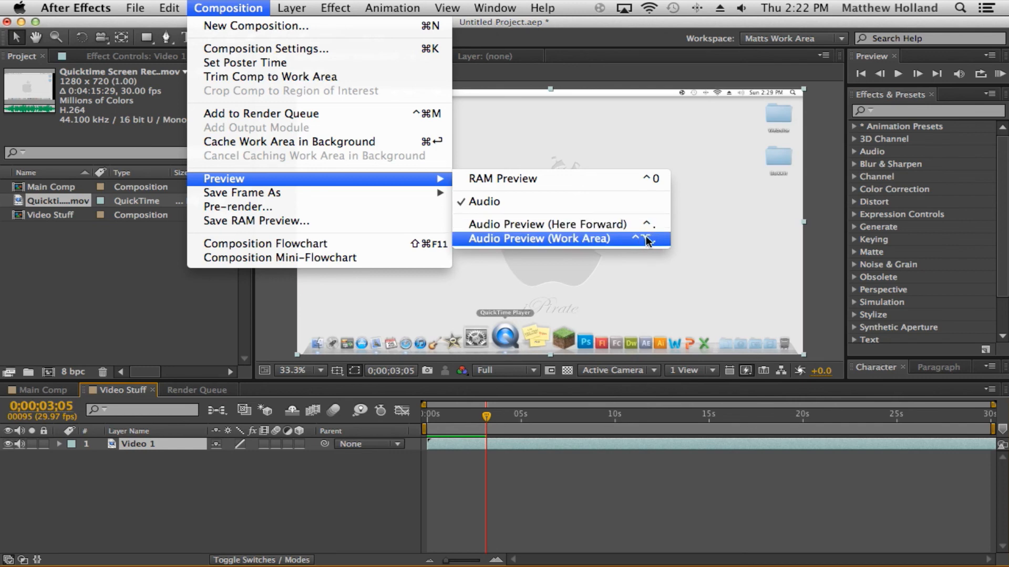
pyautogui.click(638, 181)
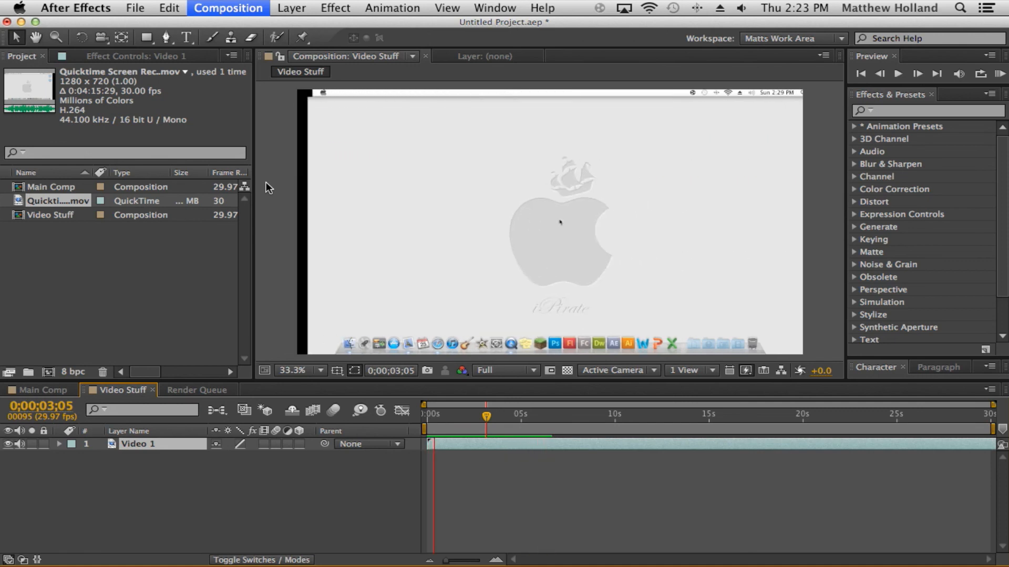
pyautogui.press('space')
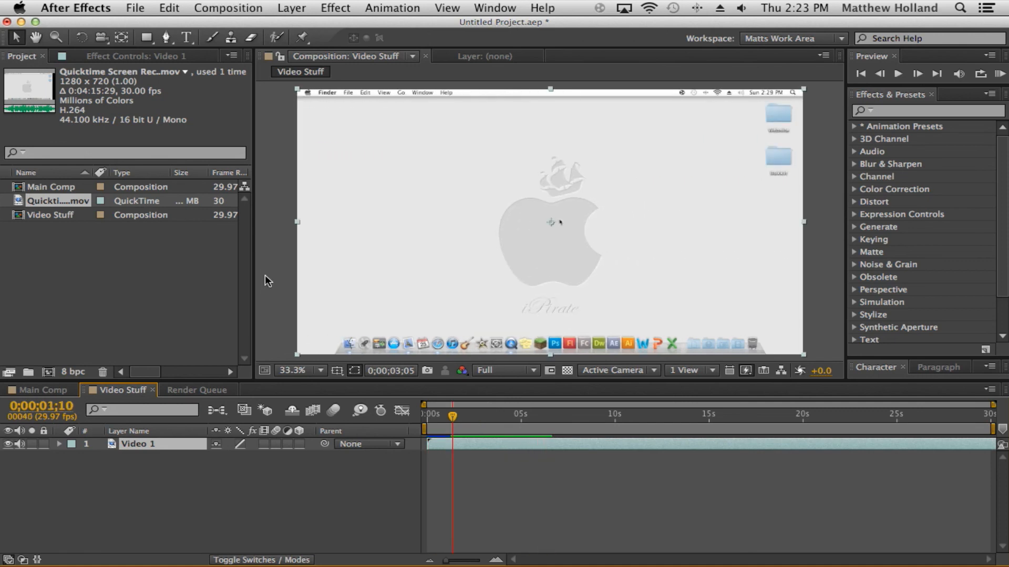
pyautogui.click(509, 464)
pyautogui.click(519, 417)
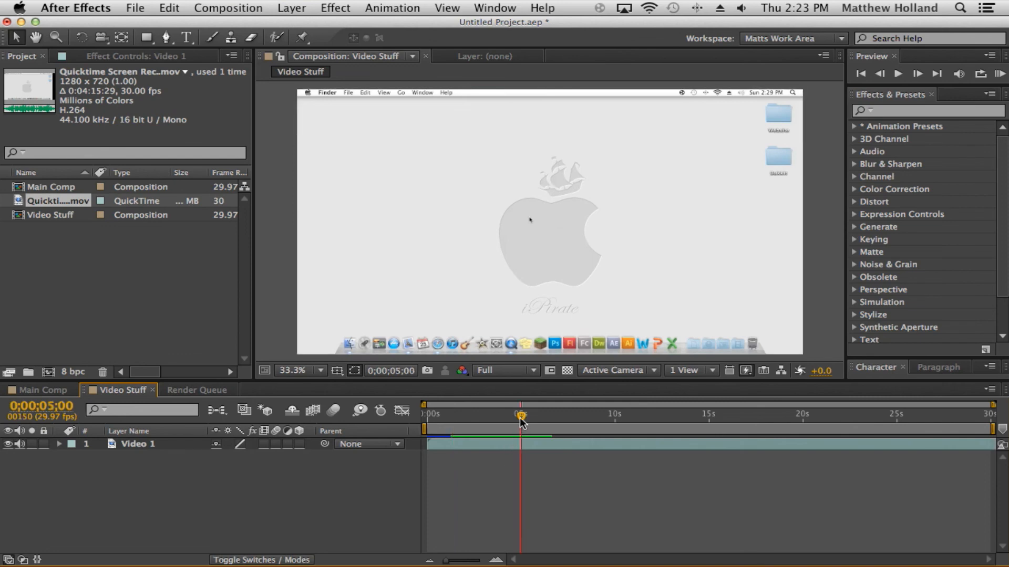